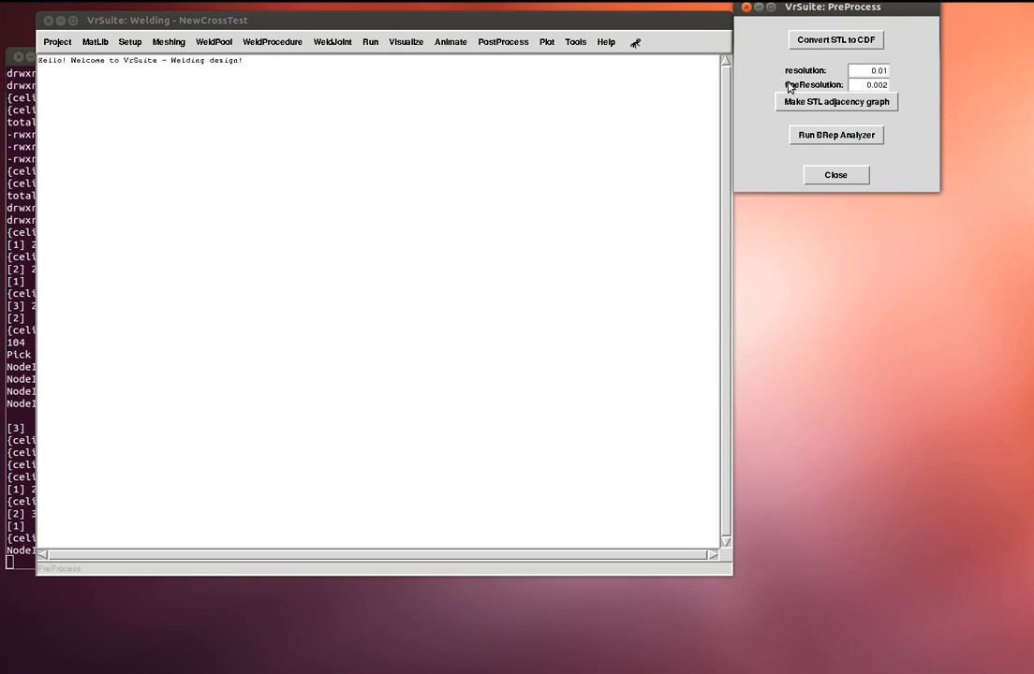
- Convert the NewCrossTest STL parts to CDF at resolution 0.01 and fine resolution 0.002
{"action": "left_click", "coordinate": [850, 43]}
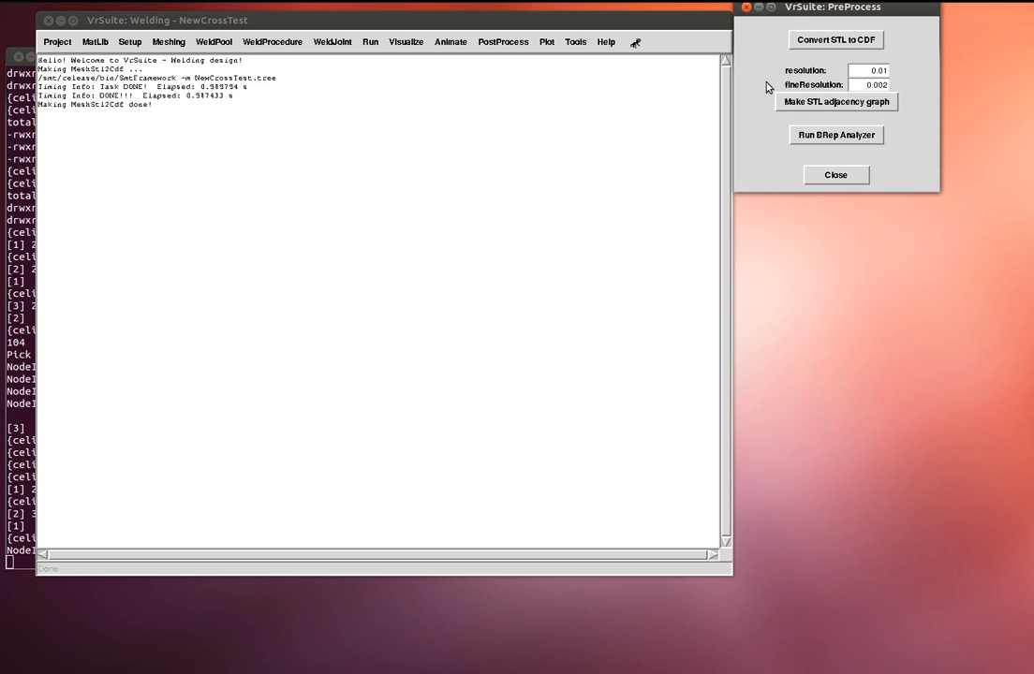
- Build the STL adjacency graph, run the BRep Analyzer on the parts, then close PreProcess
{"action": "left_click", "coordinate": [810, 105]}
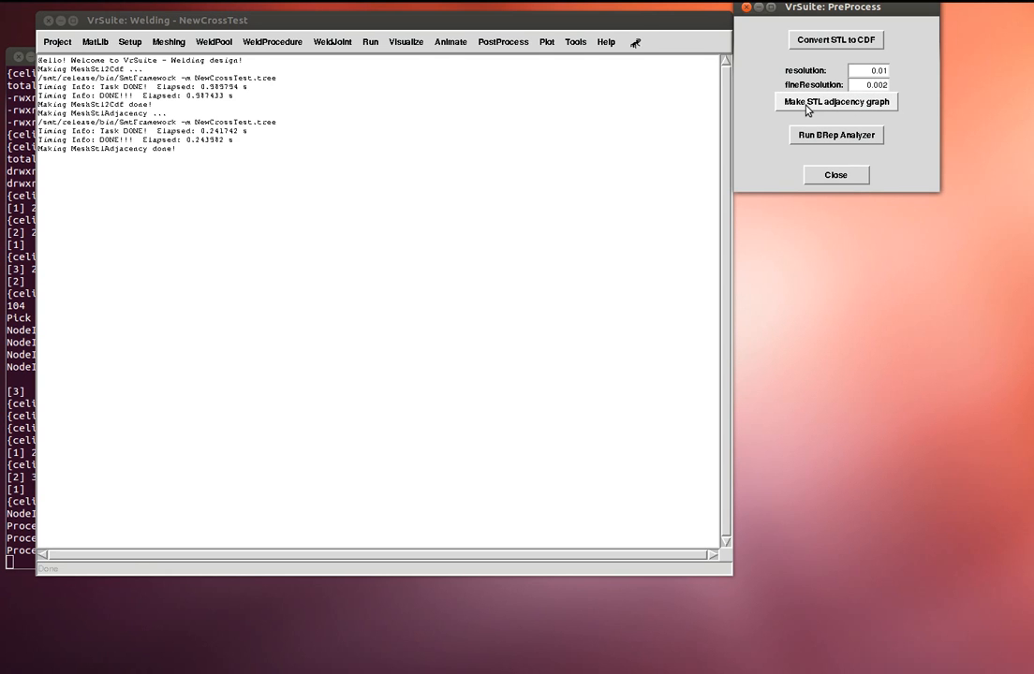
{"action": "left_click", "coordinate": [845, 141]}
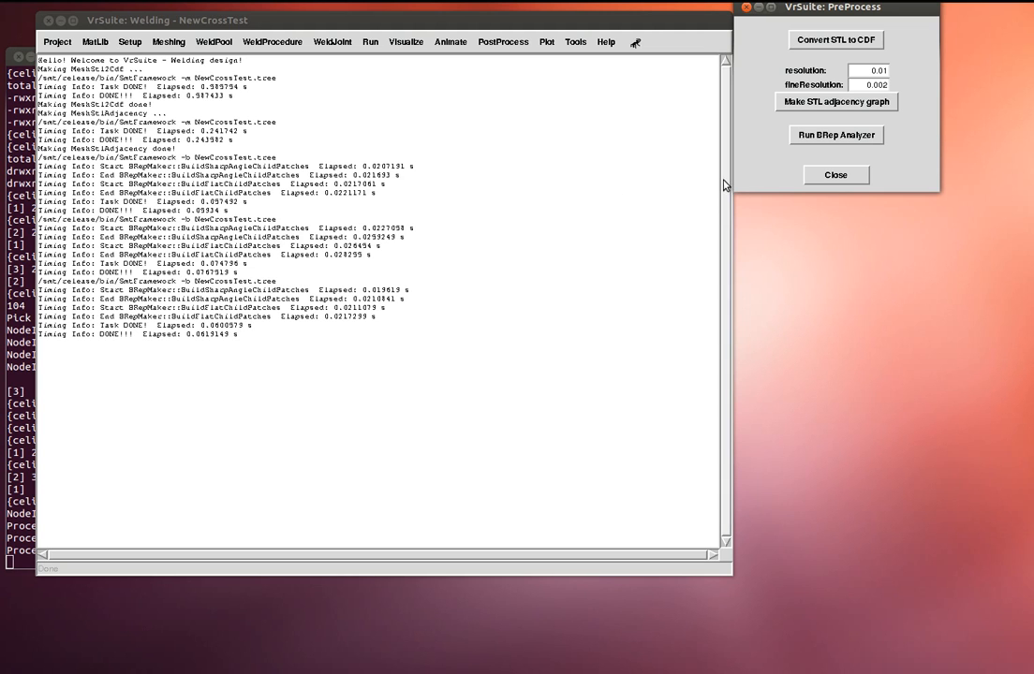
{"action": "left_click", "coordinate": [812, 174]}
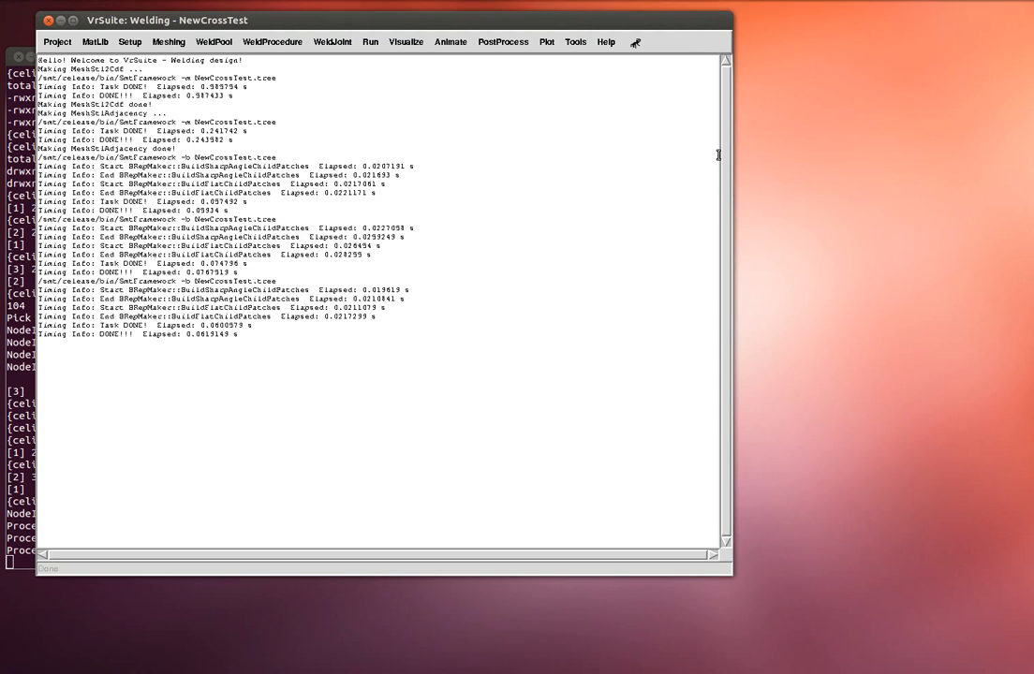
- Open the Setup > Part adjacency dialog and center it on screen
{"action": "left_click", "coordinate": [130, 42]}
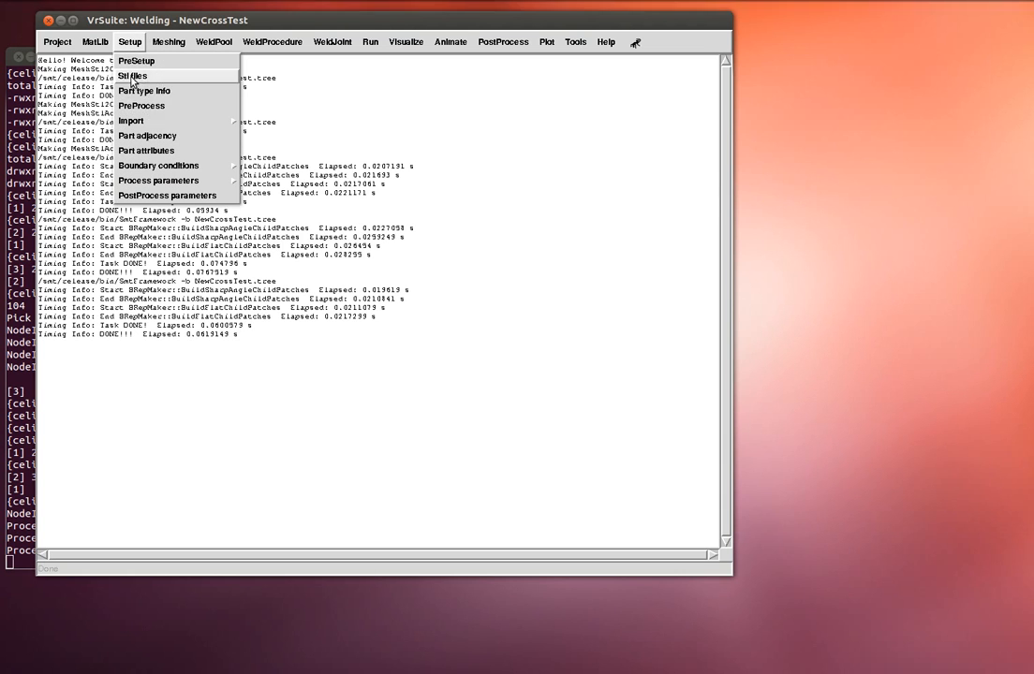
{"action": "mouse_move", "coordinate": [139, 122]}
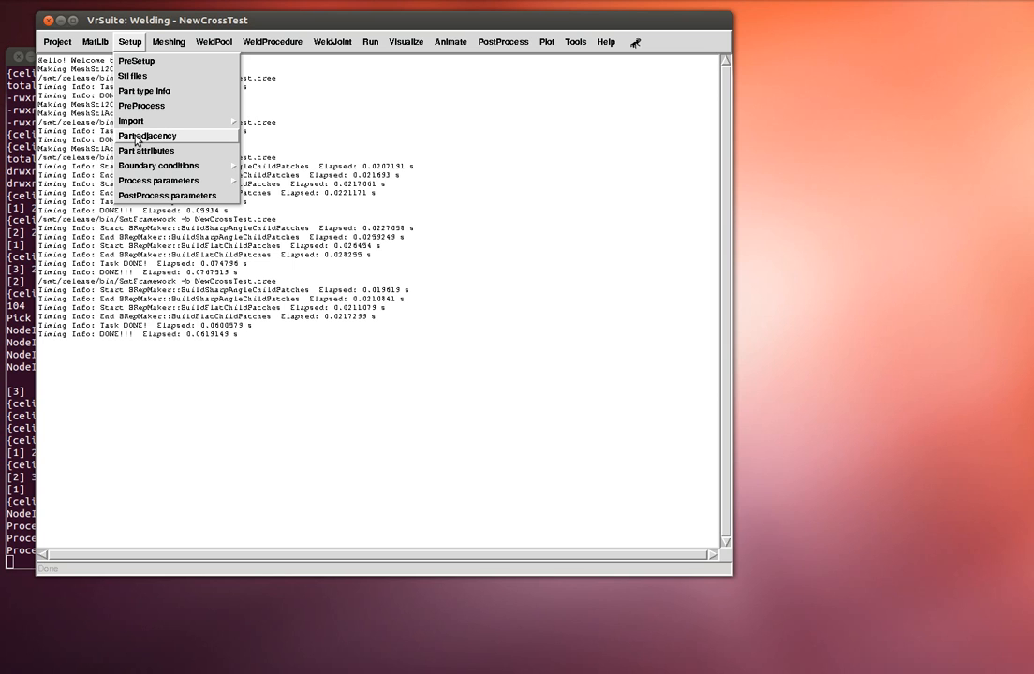
{"action": "left_click", "coordinate": [137, 140]}
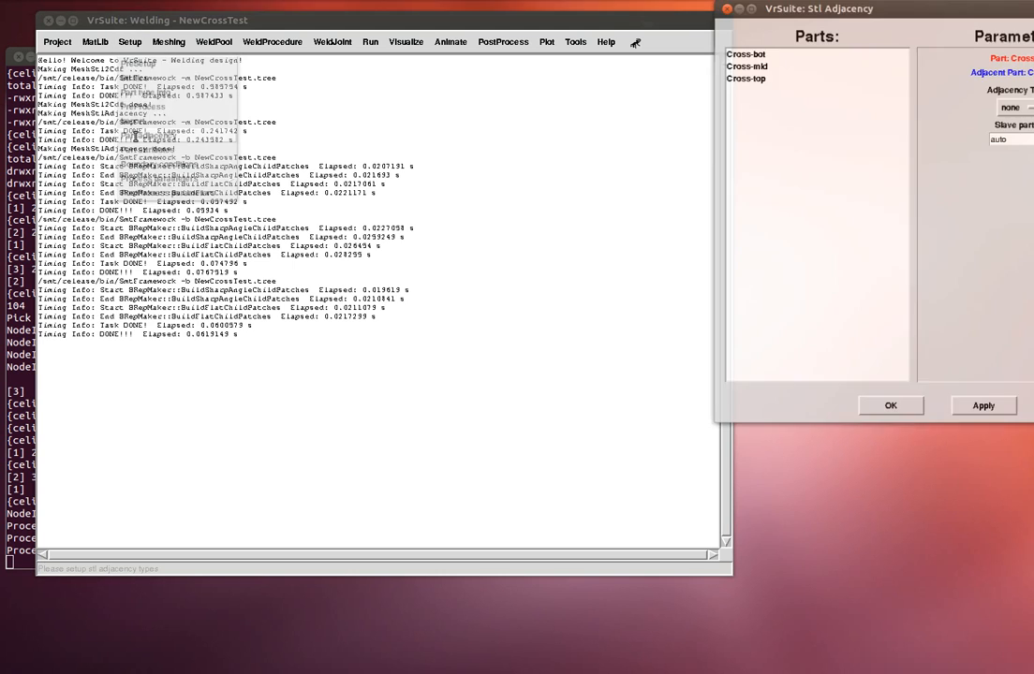
{"action": "left_click_drag", "start_coordinate": [833, 14], "coordinate": [380, 35]}
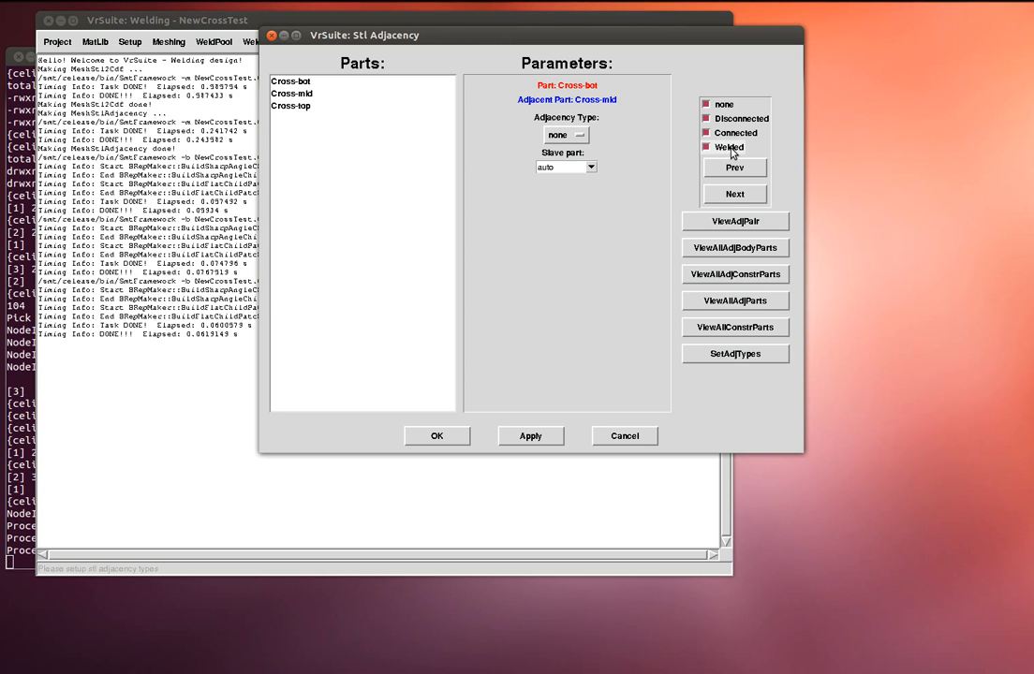
- Inspect the Cross-bot/Cross-mid pair in 3D and set its adjacency type to Connected
{"action": "left_click", "coordinate": [749, 225]}
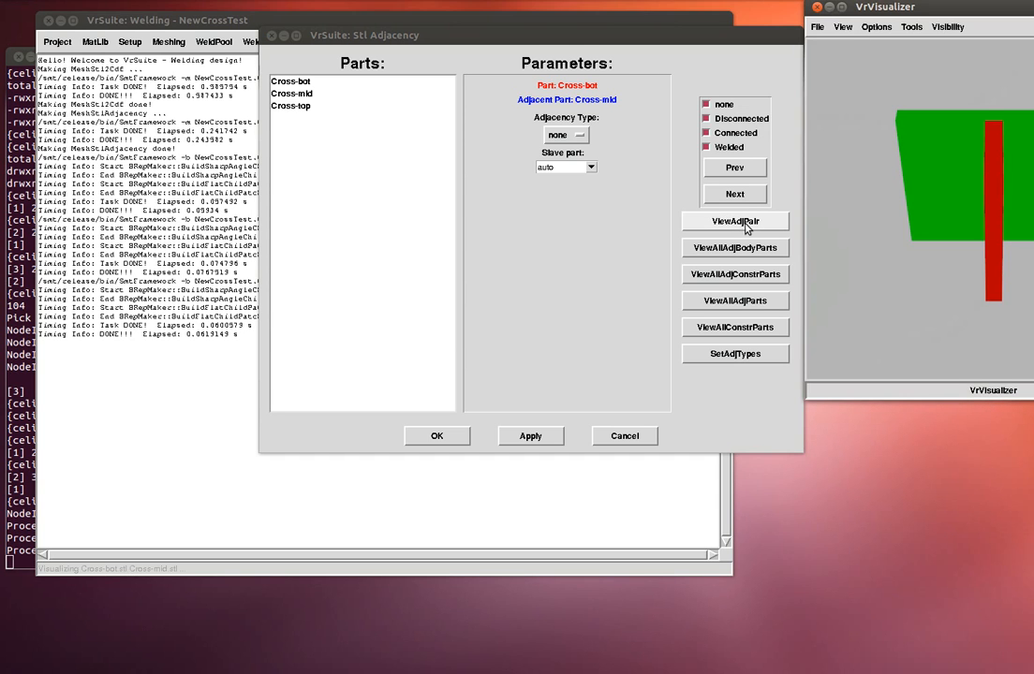
{"action": "left_click_drag", "start_coordinate": [914, 239], "coordinate": [932, 104]}
{"action": "left_click_drag", "start_coordinate": [927, 19], "coordinate": [471, 181]}
{"action": "left_click_drag", "start_coordinate": [557, 270], "coordinate": [525, 284]}
{"action": "left_click", "coordinate": [361, 189]}
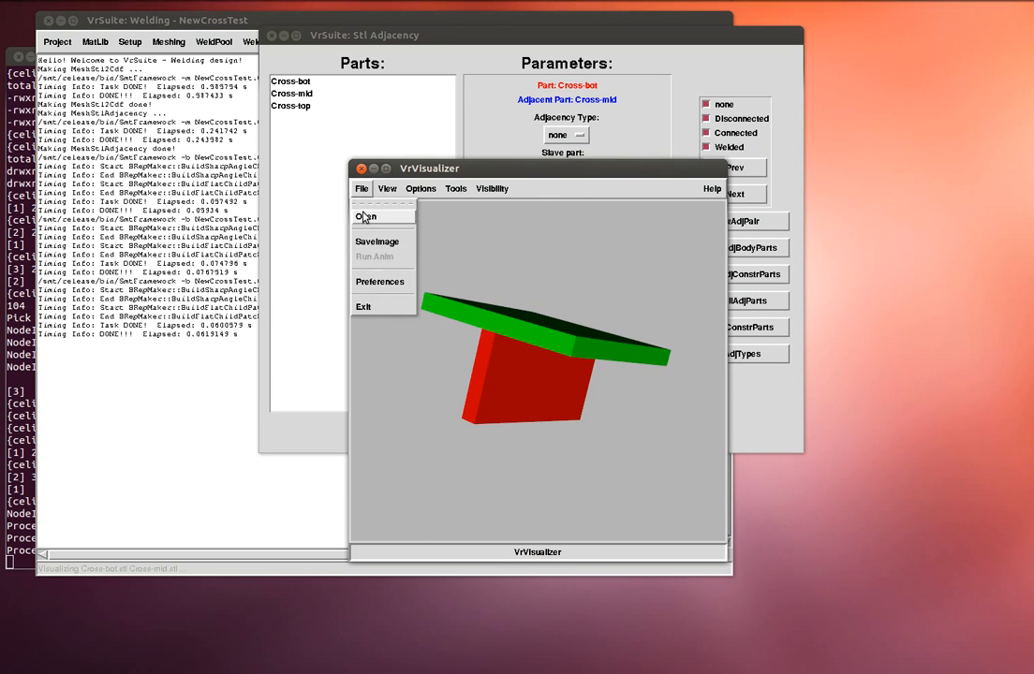
{"action": "left_click", "coordinate": [377, 309]}
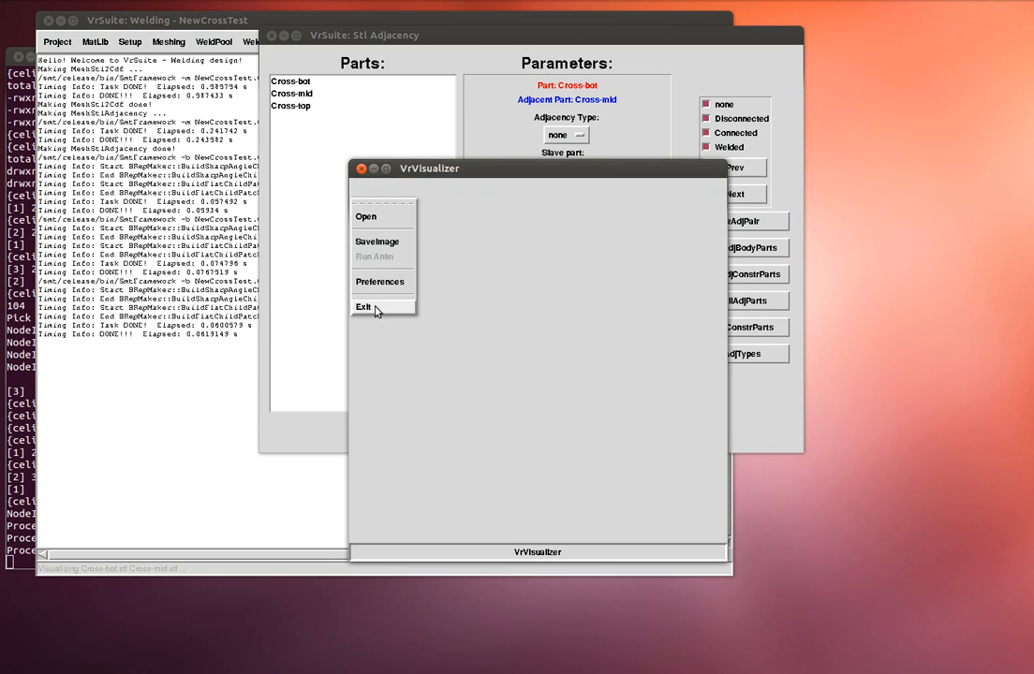
{"action": "left_click", "coordinate": [559, 137]}
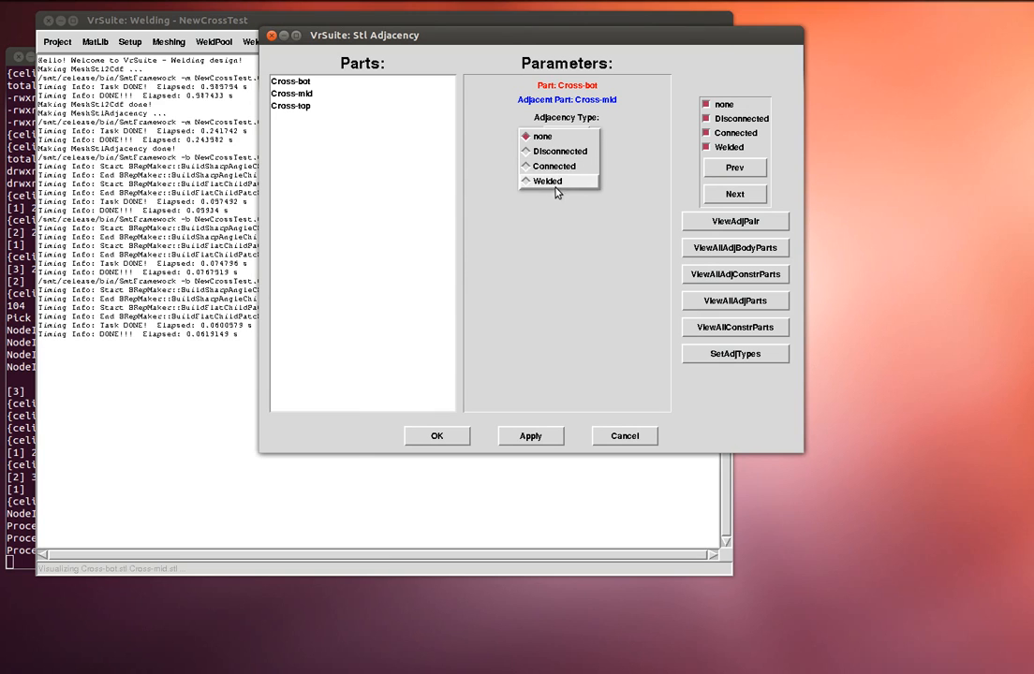
{"action": "left_click", "coordinate": [556, 168]}
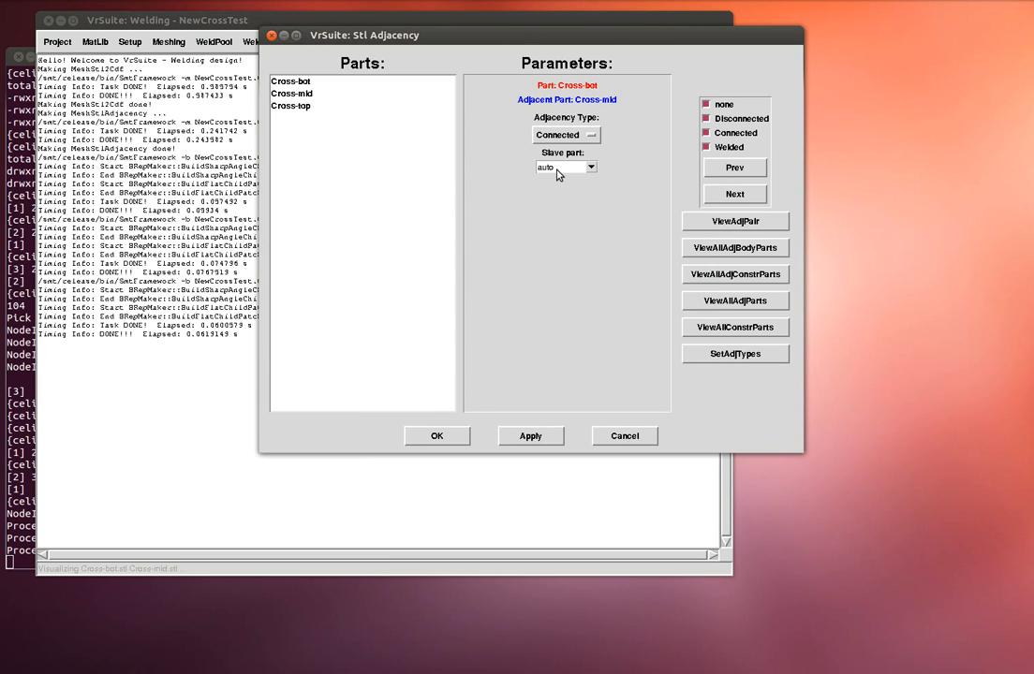
- Move to the reverse Cross-mid/Cross-bot pair and check in 3D how the parts meet
{"action": "left_click", "coordinate": [724, 195]}
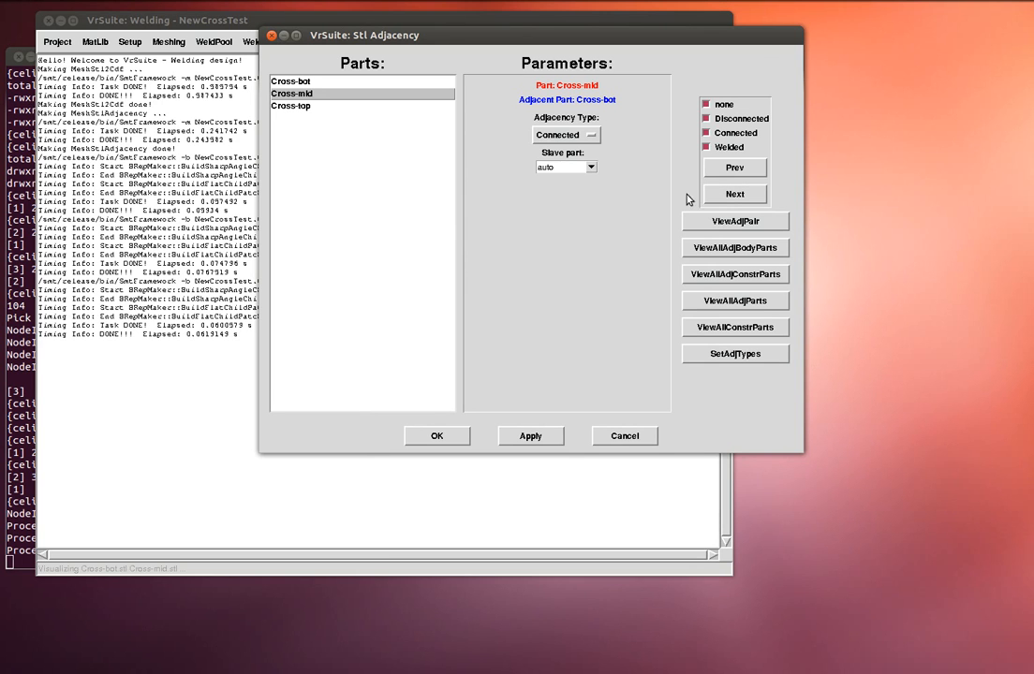
{"action": "left_click", "coordinate": [731, 221]}
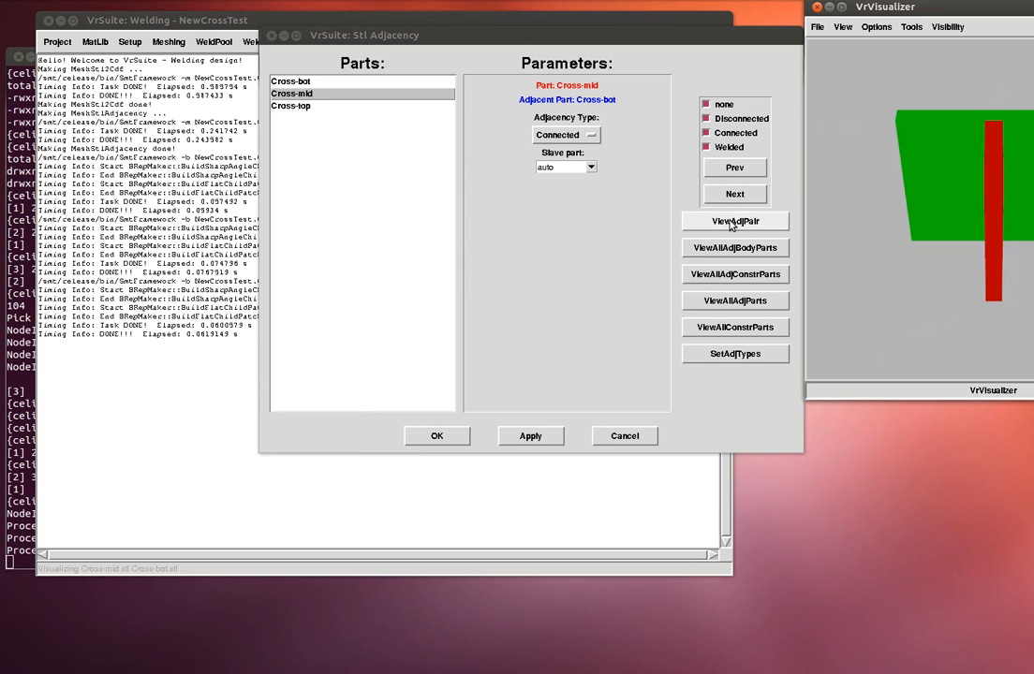
{"action": "left_click_drag", "start_coordinate": [904, 81], "coordinate": [847, 84]}
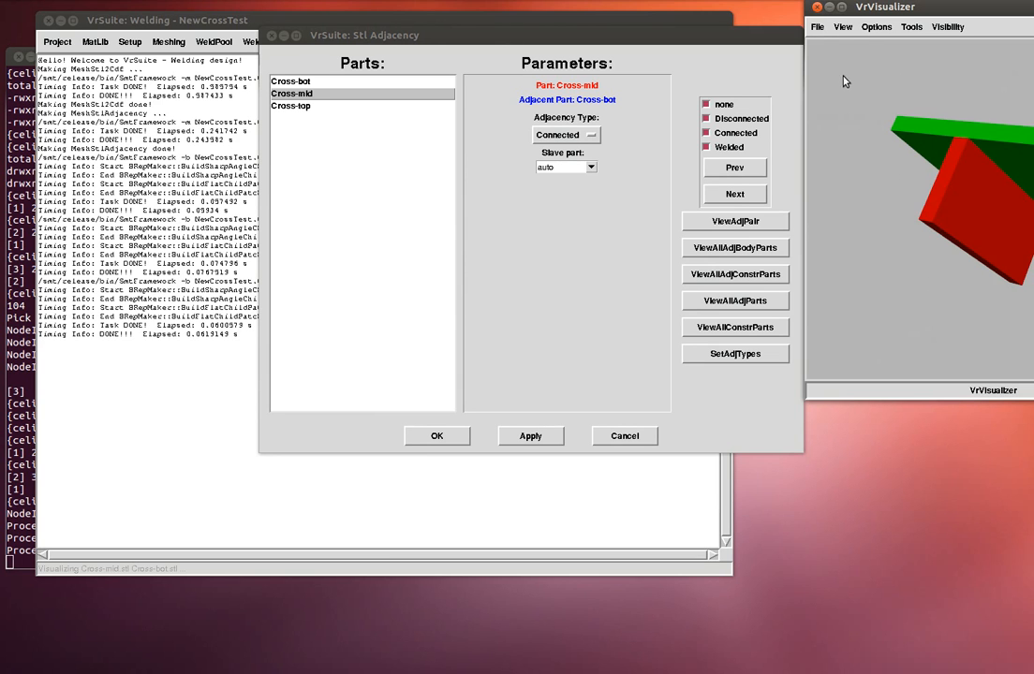
{"action": "left_click", "coordinate": [817, 26]}
{"action": "left_click", "coordinate": [828, 147]}
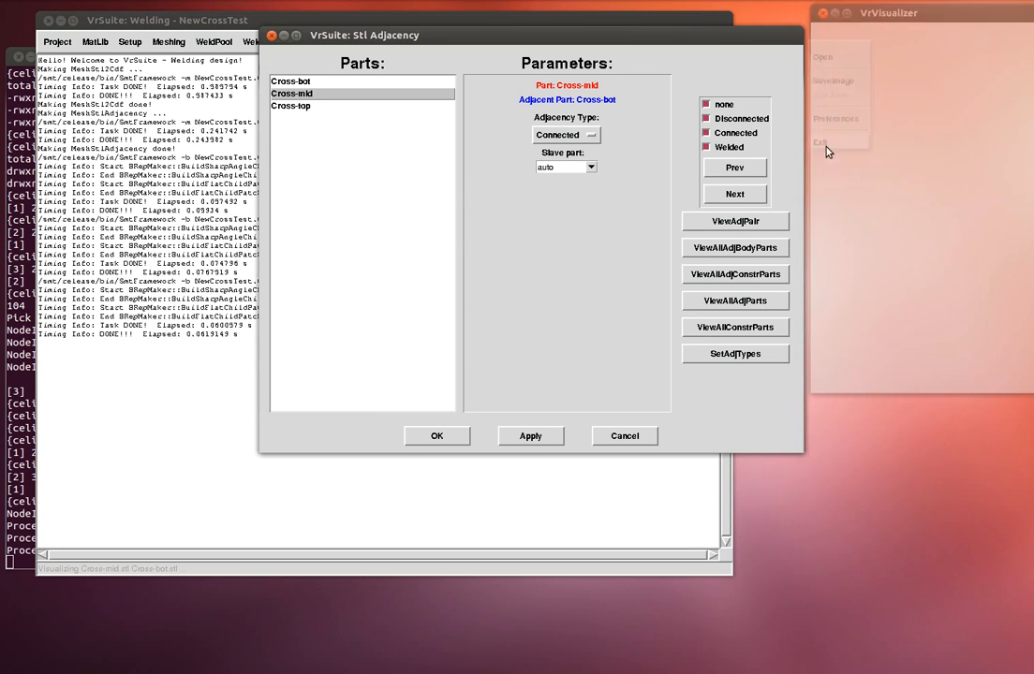
- Filter the pair list to show only untyped (none) pairs and advance to the next one
{"action": "left_click", "coordinate": [725, 106]}
{"action": "left_click", "coordinate": [719, 119]}
{"action": "left_click", "coordinate": [723, 133]}
{"action": "left_click", "coordinate": [717, 119]}
{"action": "left_click", "coordinate": [721, 133]}
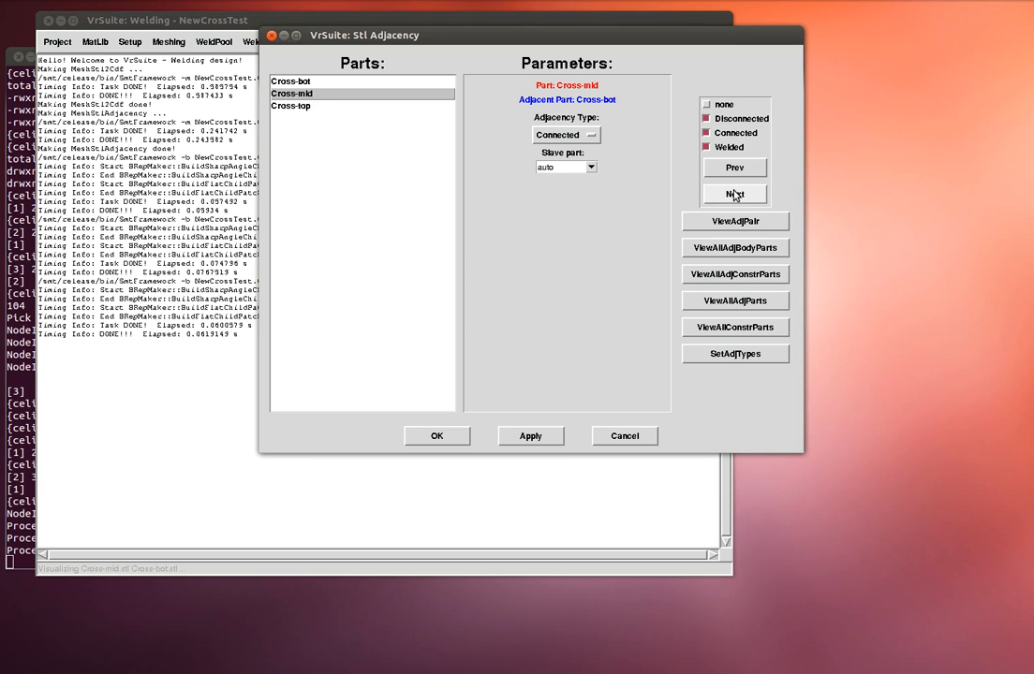
{"action": "left_click", "coordinate": [725, 133]}
{"action": "left_click", "coordinate": [725, 147]}
{"action": "left_click", "coordinate": [710, 104]}
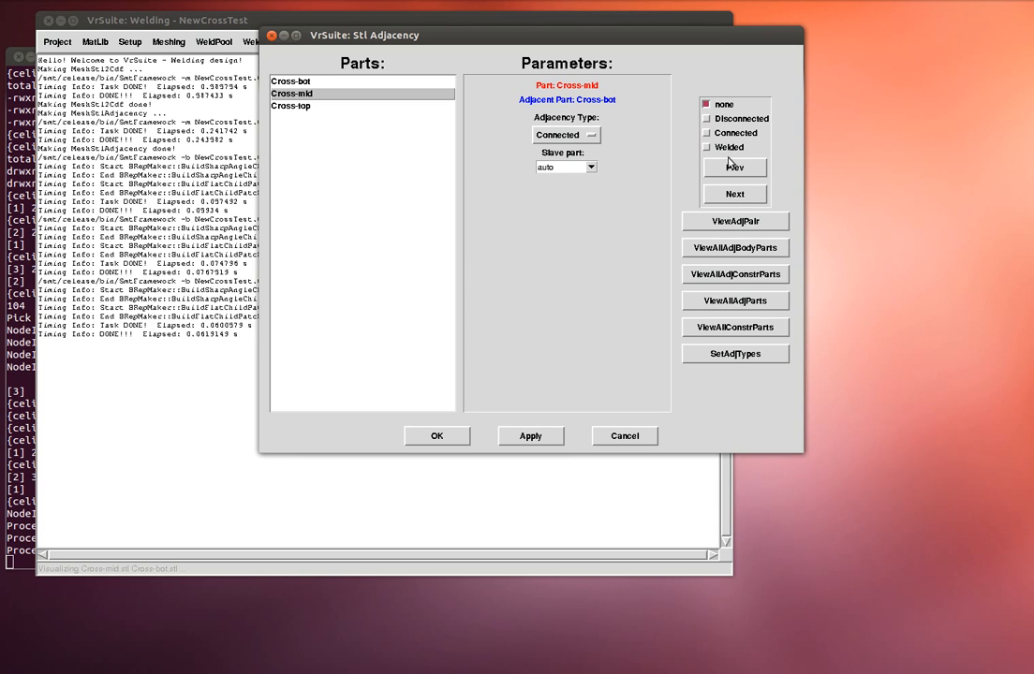
{"action": "left_click", "coordinate": [734, 195]}
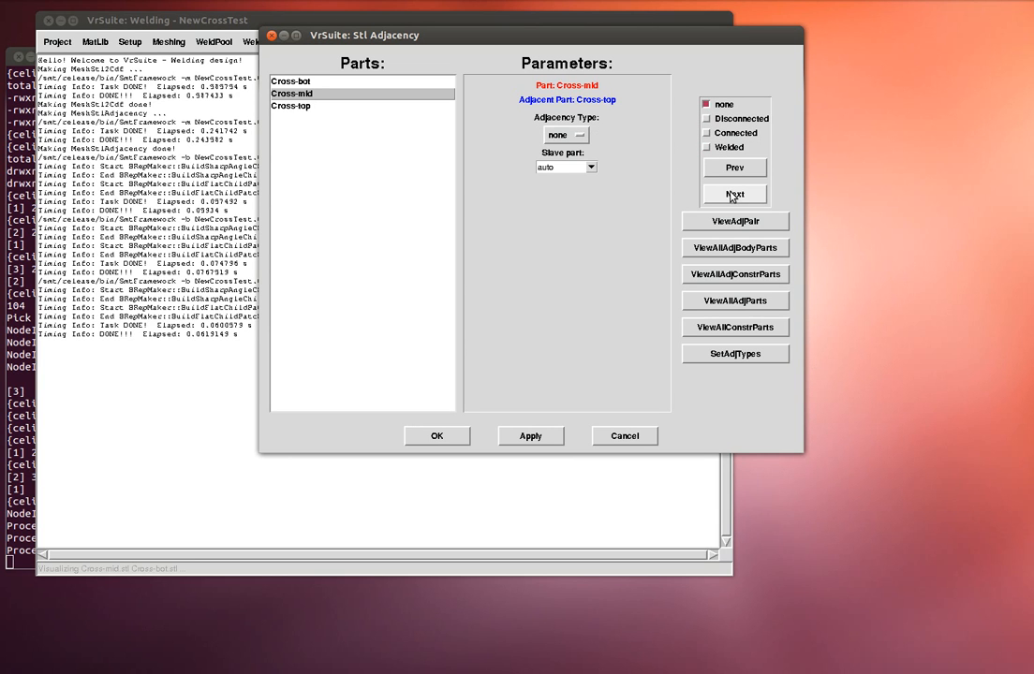
- Inspect the Cross-mid/Cross-top joint in the 3D viewer, then close the viewer
{"action": "left_click", "coordinate": [735, 222]}
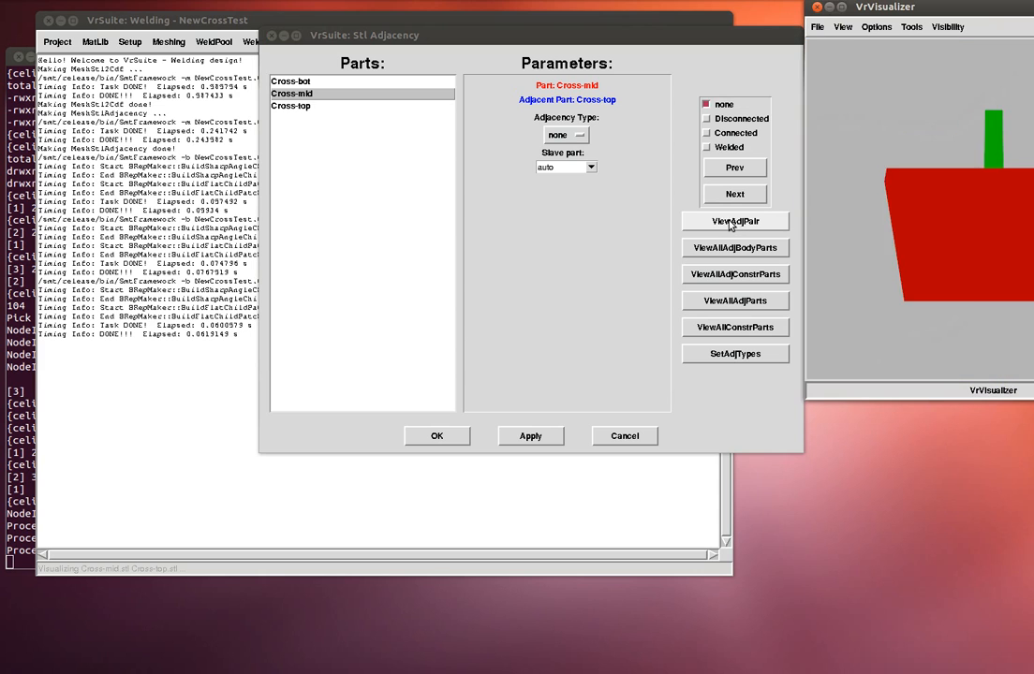
{"action": "left_click_drag", "start_coordinate": [895, 13], "coordinate": [320, 196]}
{"action": "left_click_drag", "start_coordinate": [392, 243], "coordinate": [344, 292]}
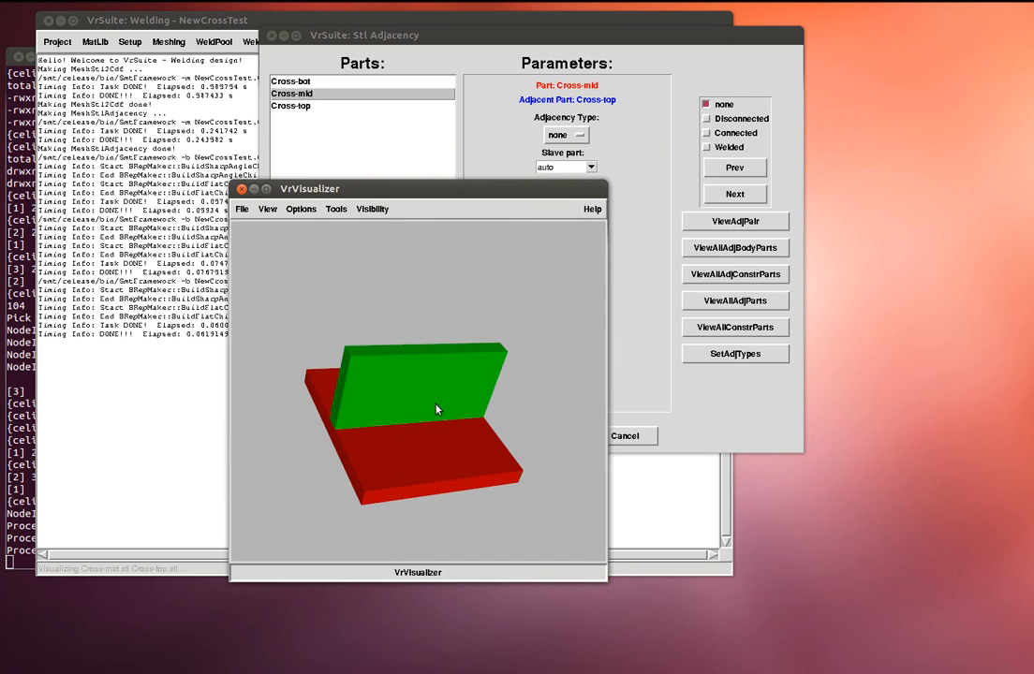
{"action": "left_click", "coordinate": [241, 210]}
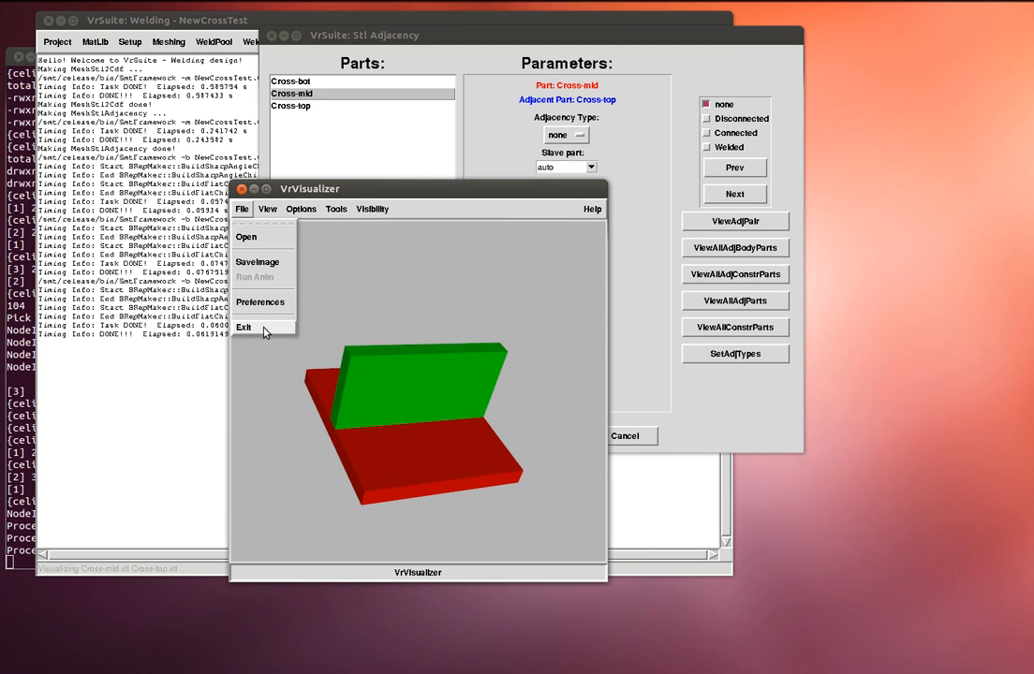
{"action": "left_click", "coordinate": [245, 327]}
{"action": "left_click", "coordinate": [566, 135]}
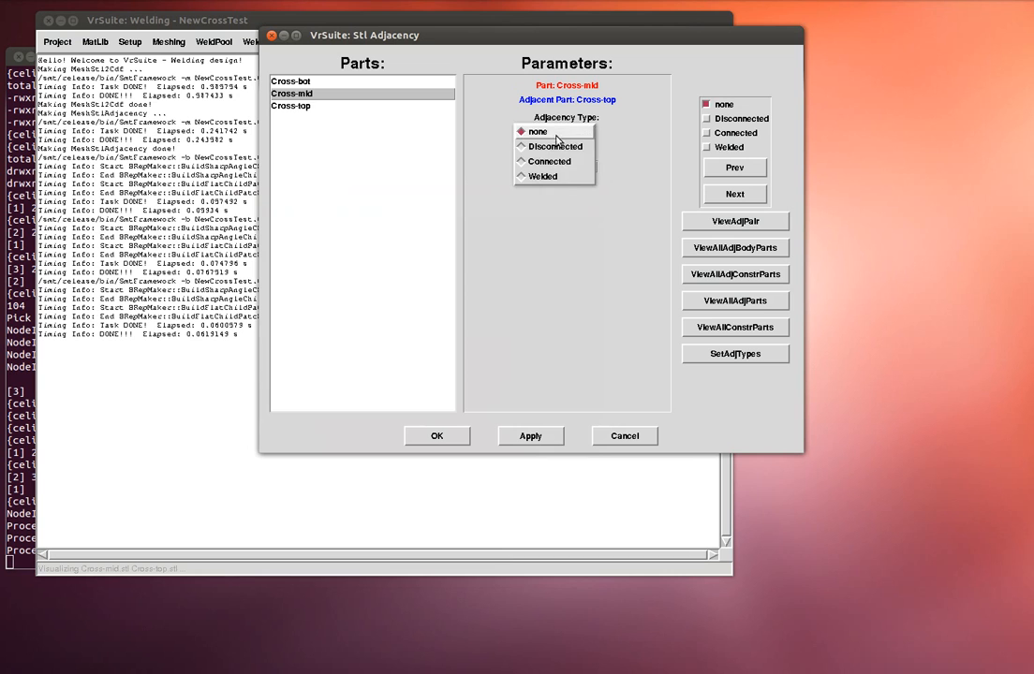
- Mark Cross-mid/Cross-top as Welded, dismiss the no-untyped-pairs notice, and apply the adjacency settings
{"action": "left_click", "coordinate": [556, 176]}
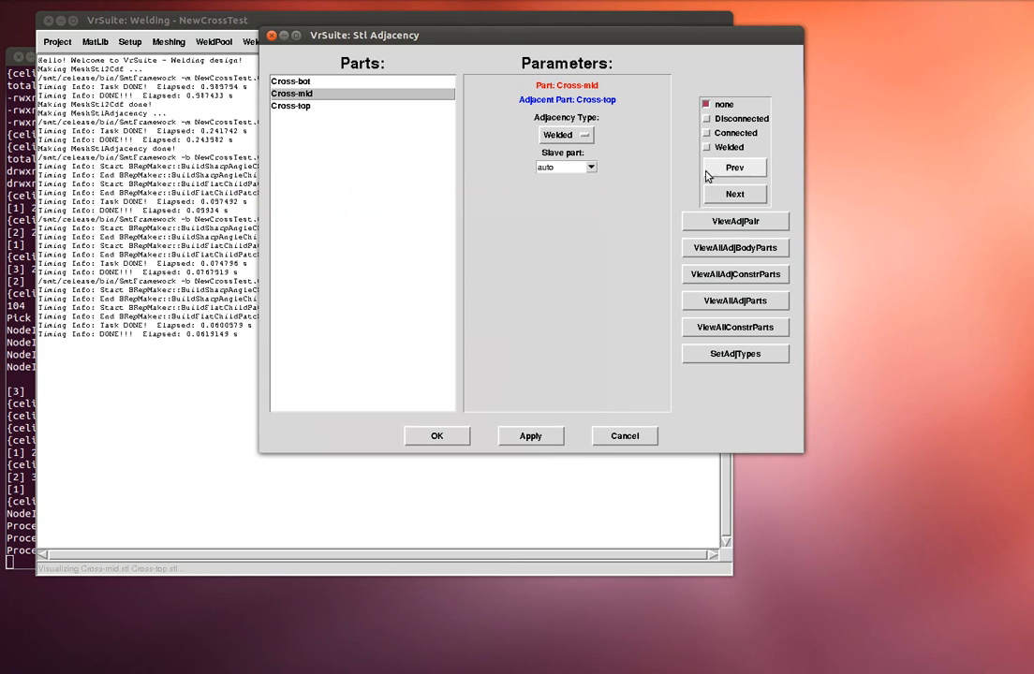
{"action": "left_click", "coordinate": [738, 192]}
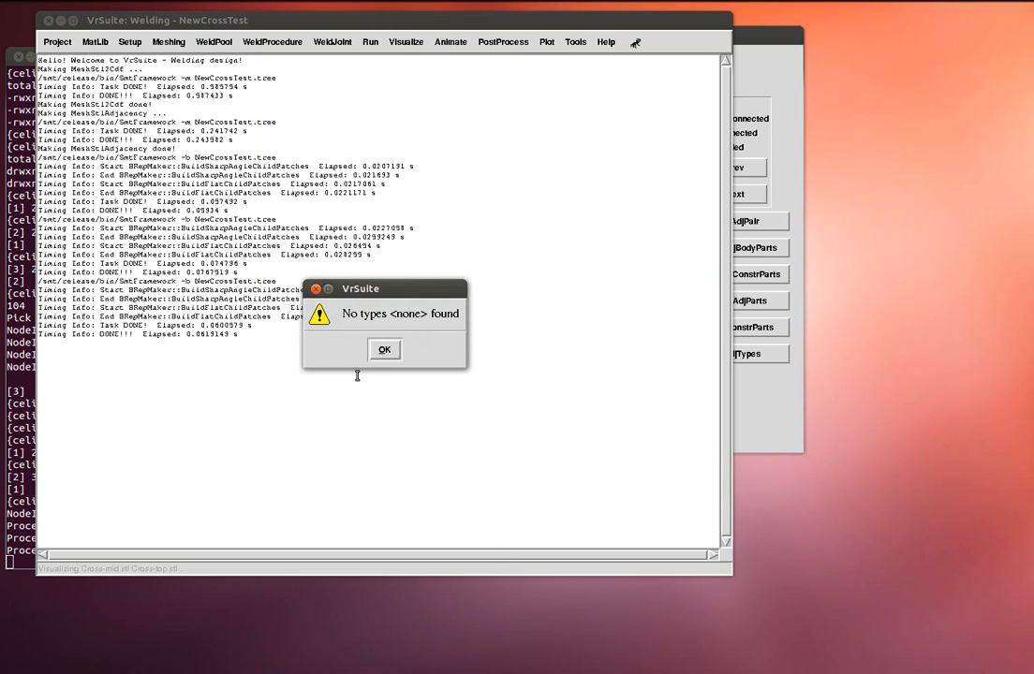
{"action": "left_click", "coordinate": [382, 352]}
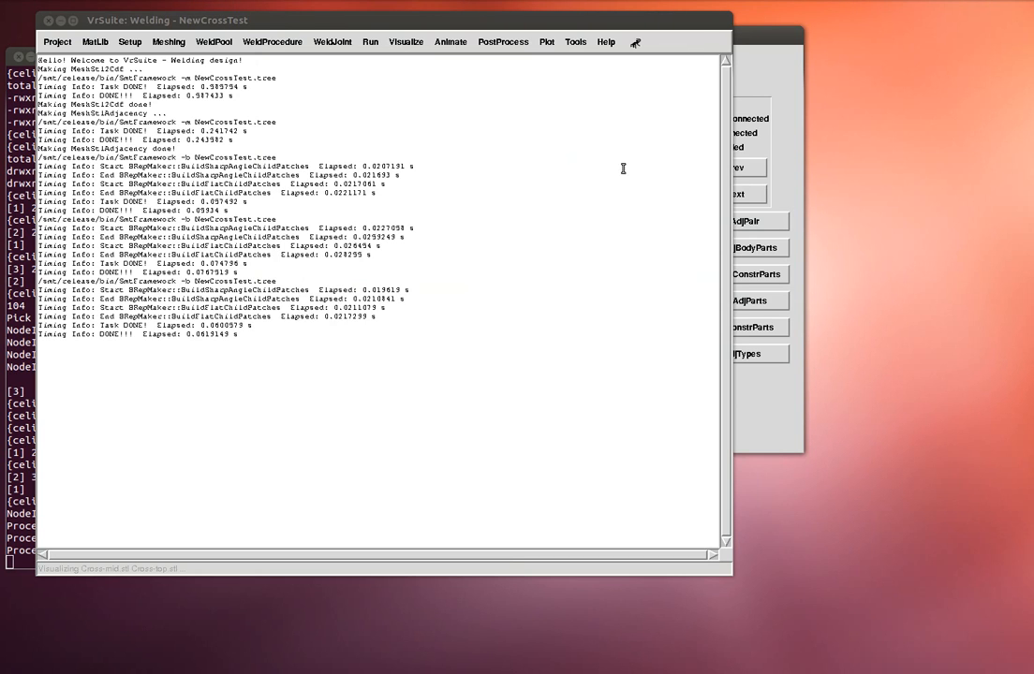
{"action": "left_click", "coordinate": [757, 72]}
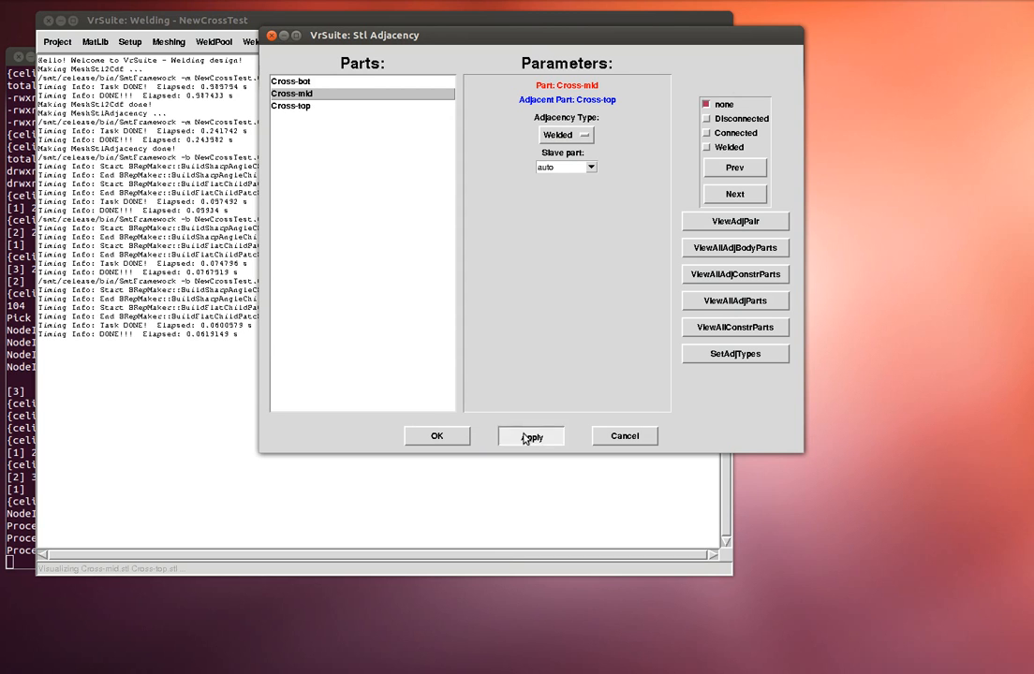
{"action": "left_click", "coordinate": [464, 435]}
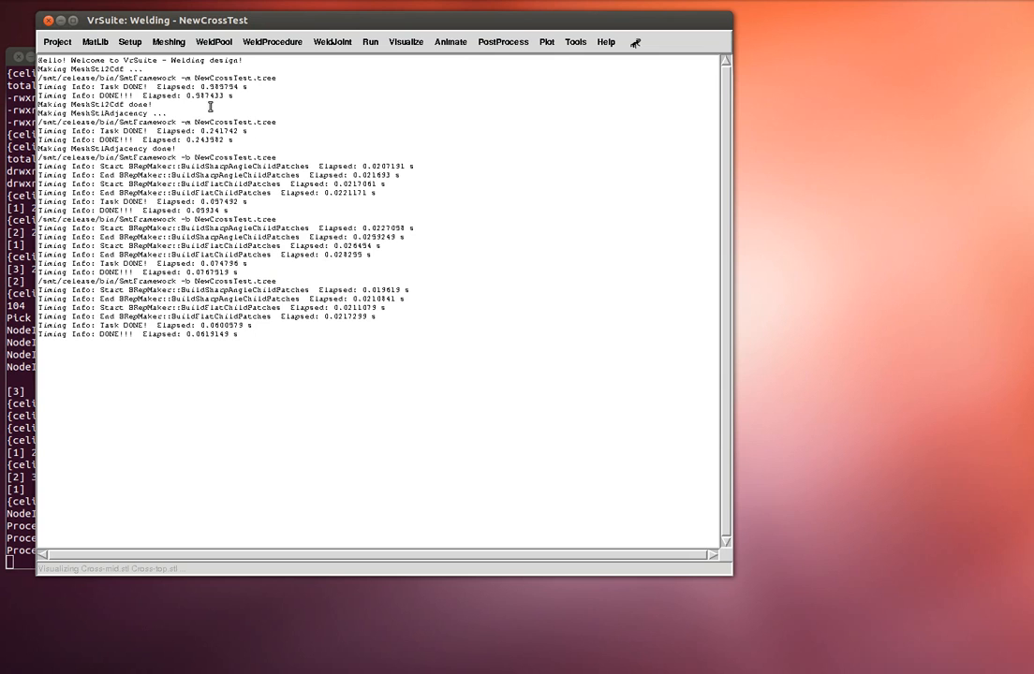
{"action": "left_click", "coordinate": [129, 41]}
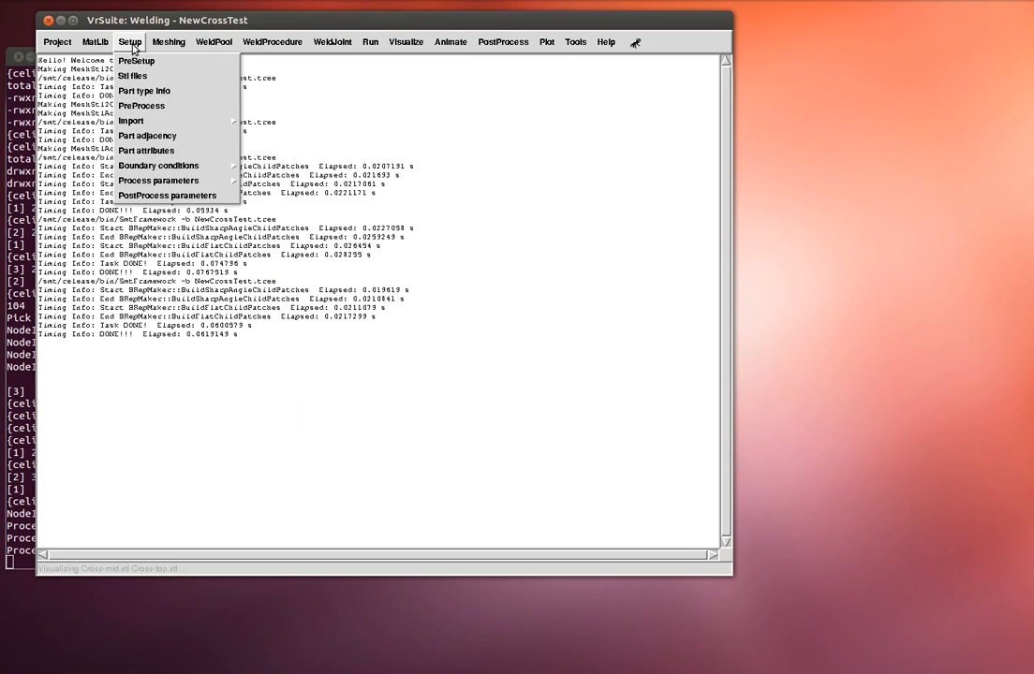
- Open Part Attributes for Cross-bot and keep its BRep type as Analyzer
{"action": "left_click", "coordinate": [146, 150]}
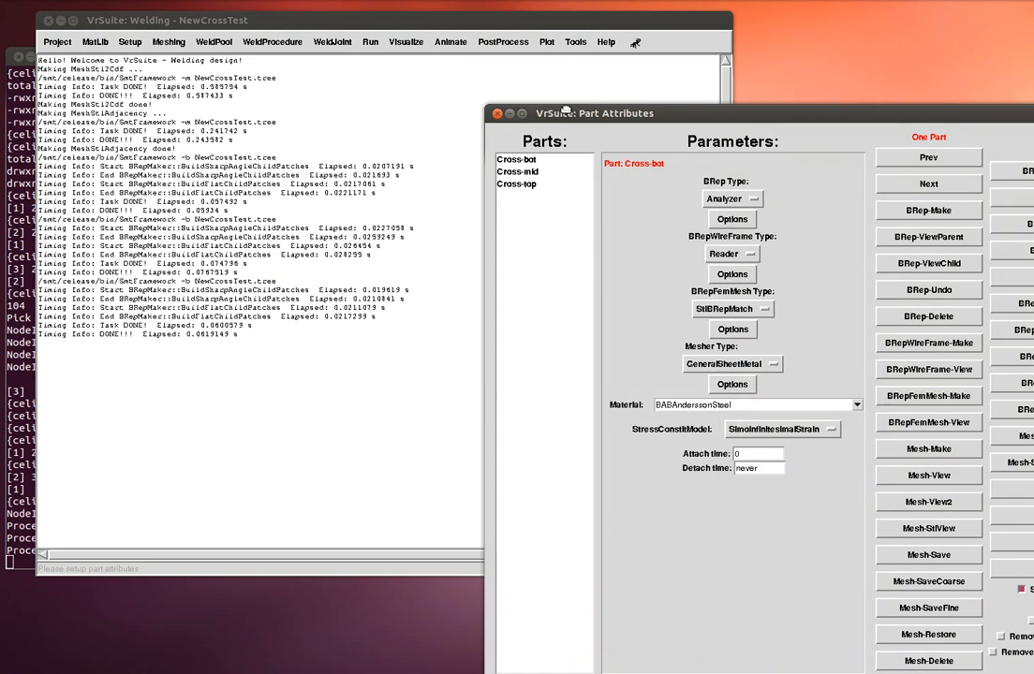
{"action": "left_click_drag", "start_coordinate": [565, 111], "coordinate": [279, 31]}
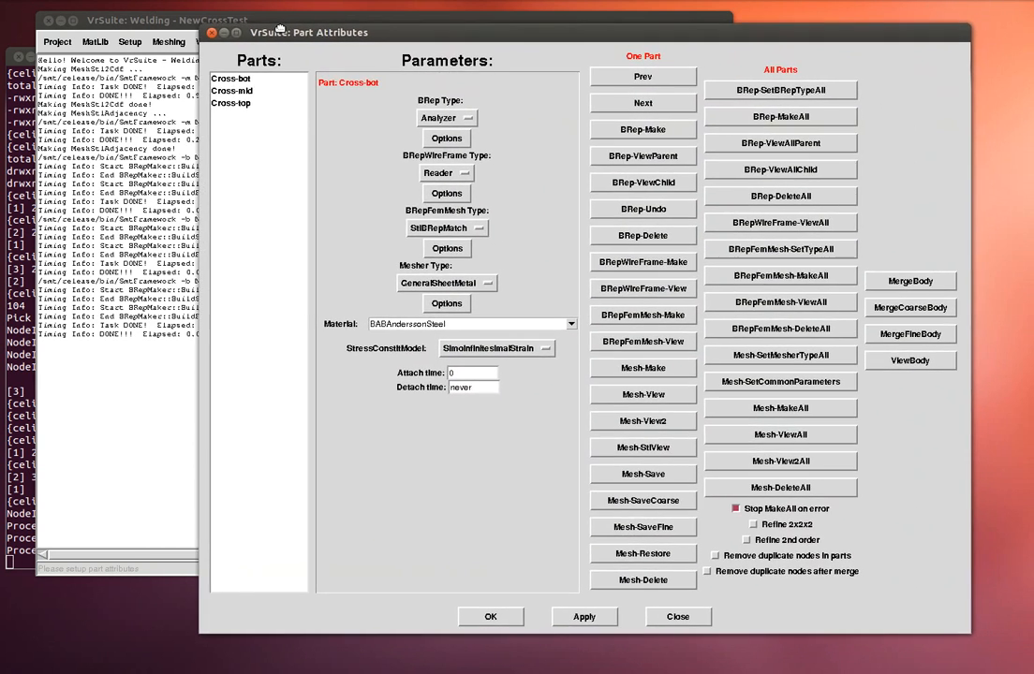
{"action": "left_click", "coordinate": [245, 80]}
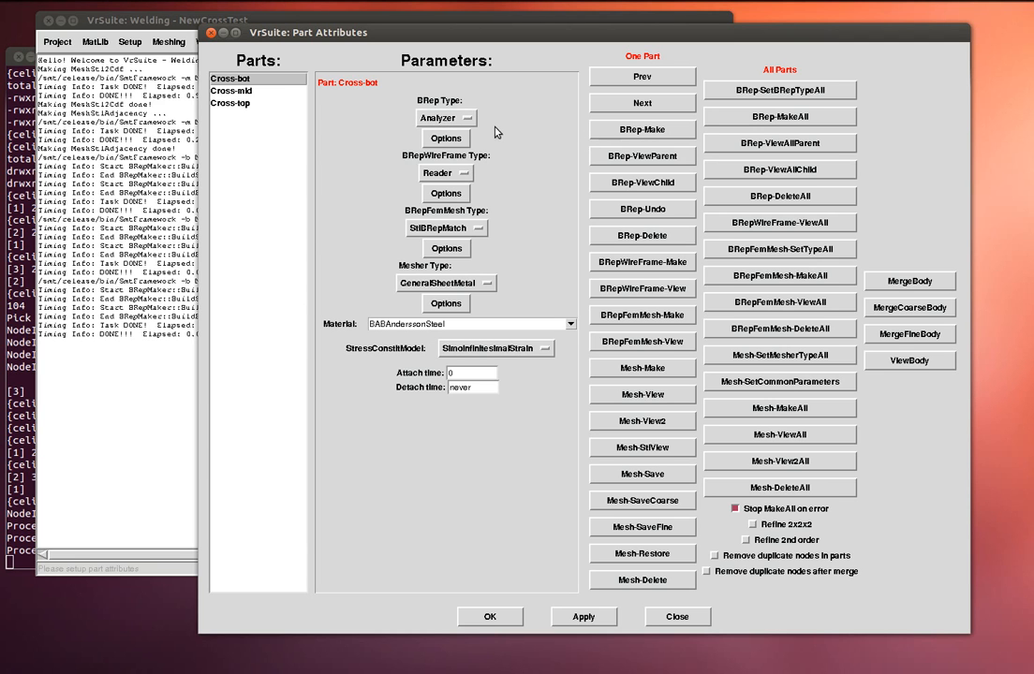
{"action": "left_click", "coordinate": [440, 116]}
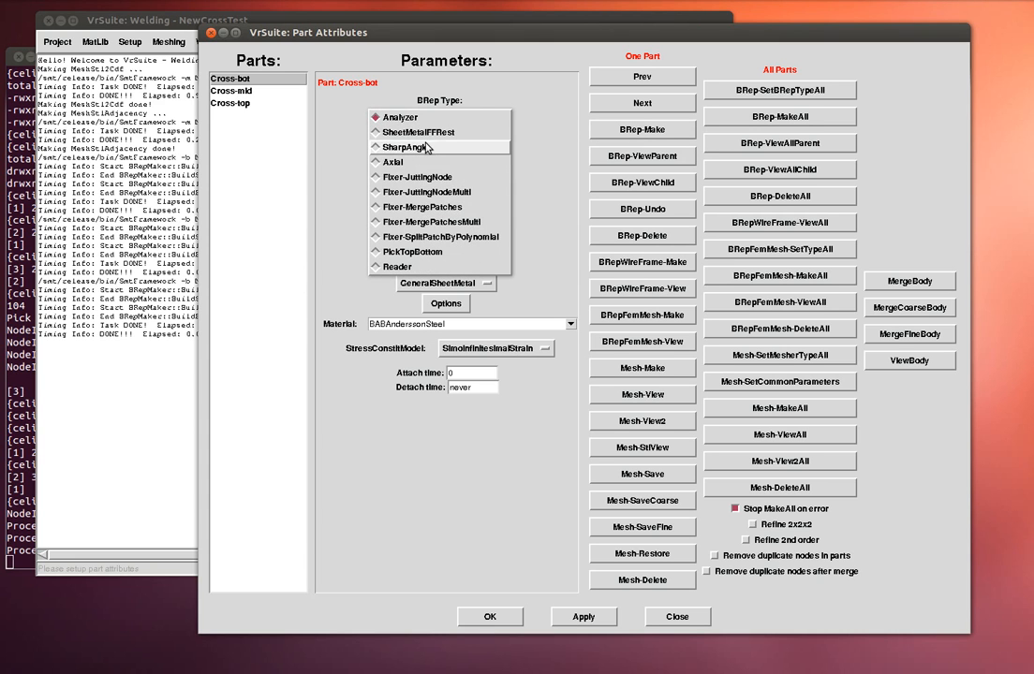
{"action": "left_click", "coordinate": [510, 112]}
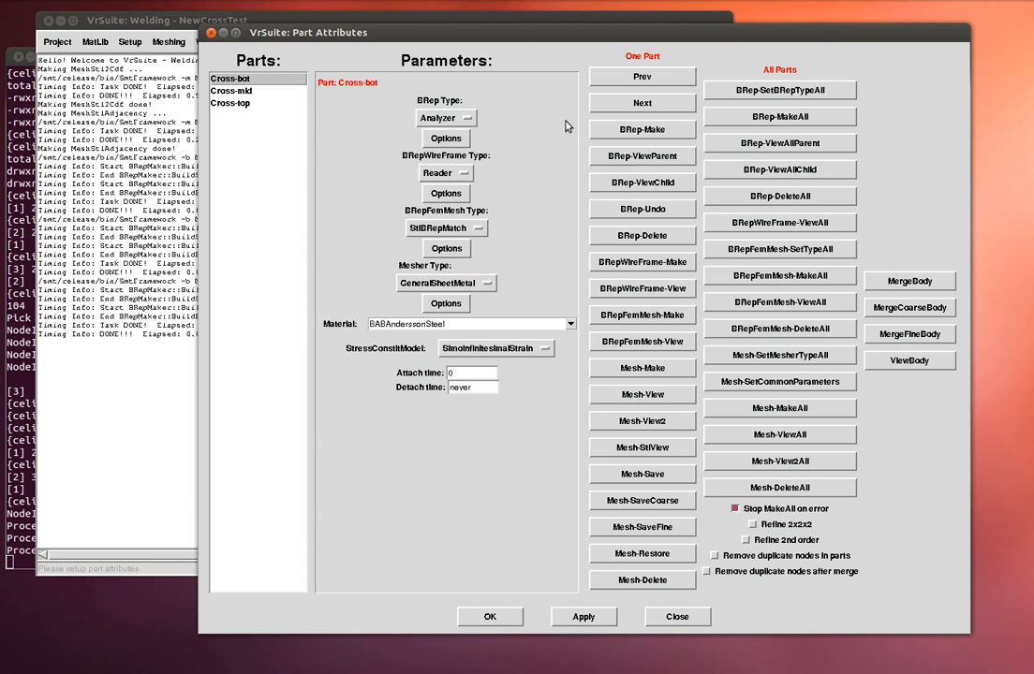
- Display Cross-bot's parent patches in 3D and detach the part surface visibility list
{"action": "left_click", "coordinate": [655, 159]}
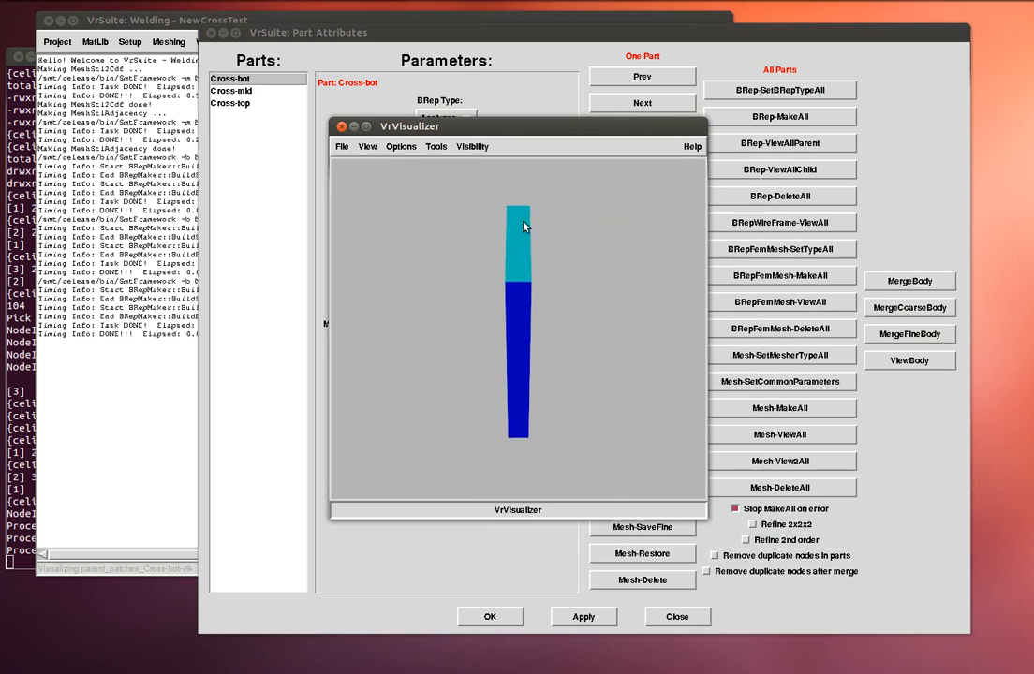
{"action": "mouse_move", "coordinate": [593, 249]}
{"action": "left_mouse_down"}
{"action": "mouse_move", "coordinate": [561, 244]}
{"action": "mouse_move", "coordinate": [585, 261]}
{"action": "mouse_move", "coordinate": [642, 263]}
{"action": "mouse_move", "coordinate": [627, 298]}
{"action": "mouse_move", "coordinate": [599, 298]}
{"action": "left_mouse_up"}
{"action": "mouse_move", "coordinate": [522, 278]}
{"action": "left_mouse_down"}
{"action": "mouse_move", "coordinate": [448, 238]}
{"action": "mouse_move", "coordinate": [449, 254]}
{"action": "left_mouse_up"}
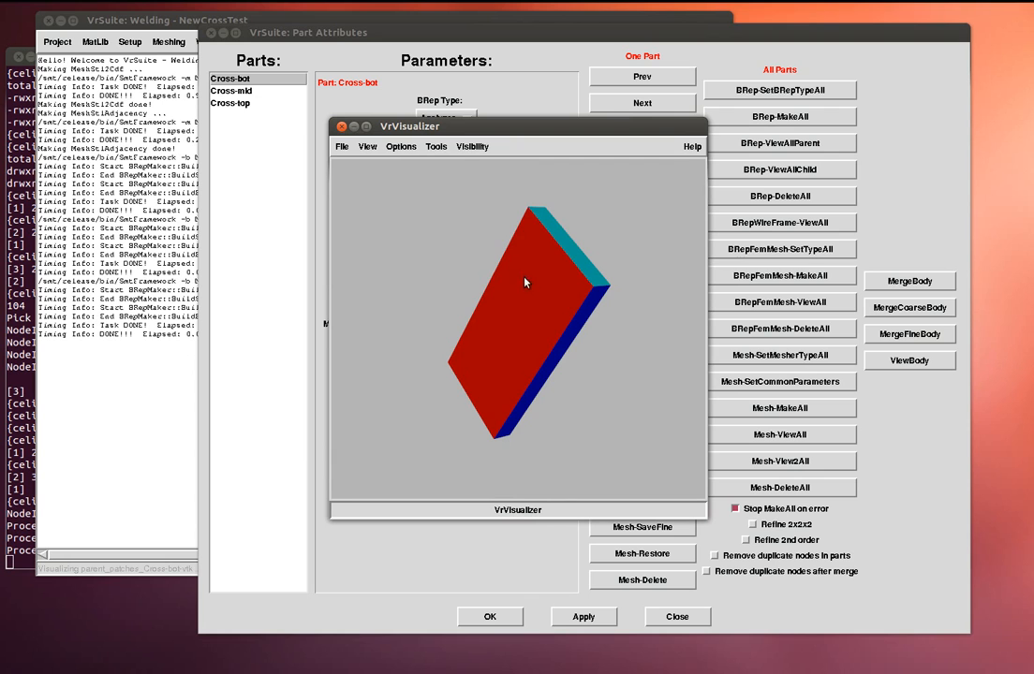
{"action": "left_click", "coordinate": [472, 146]}
{"action": "mouse_move", "coordinate": [479, 176]}
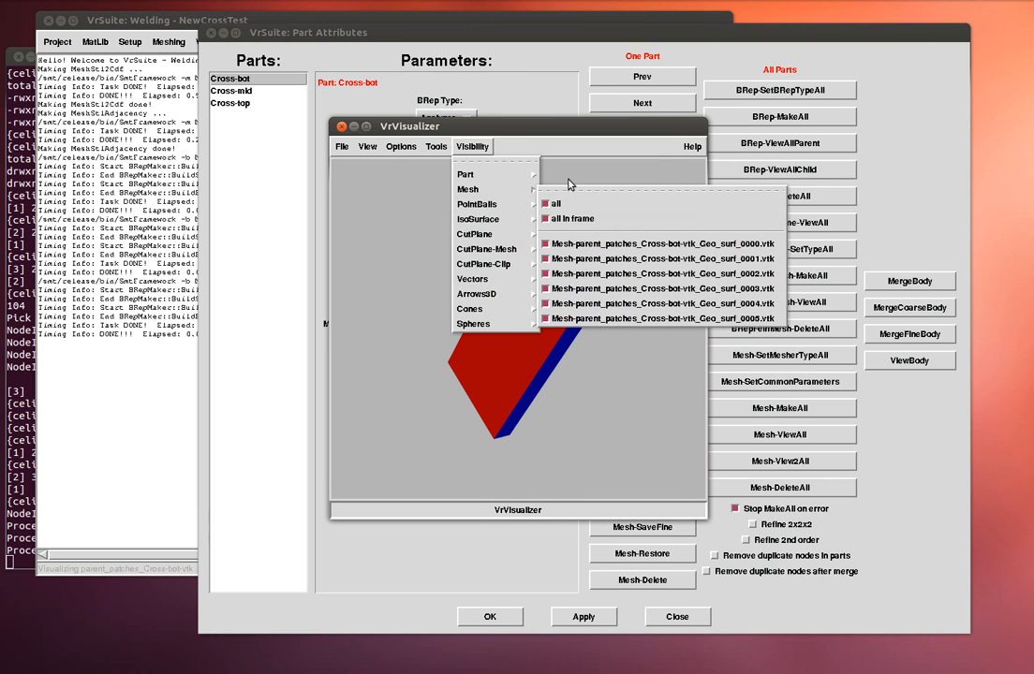
{"action": "mouse_move", "coordinate": [533, 174]}
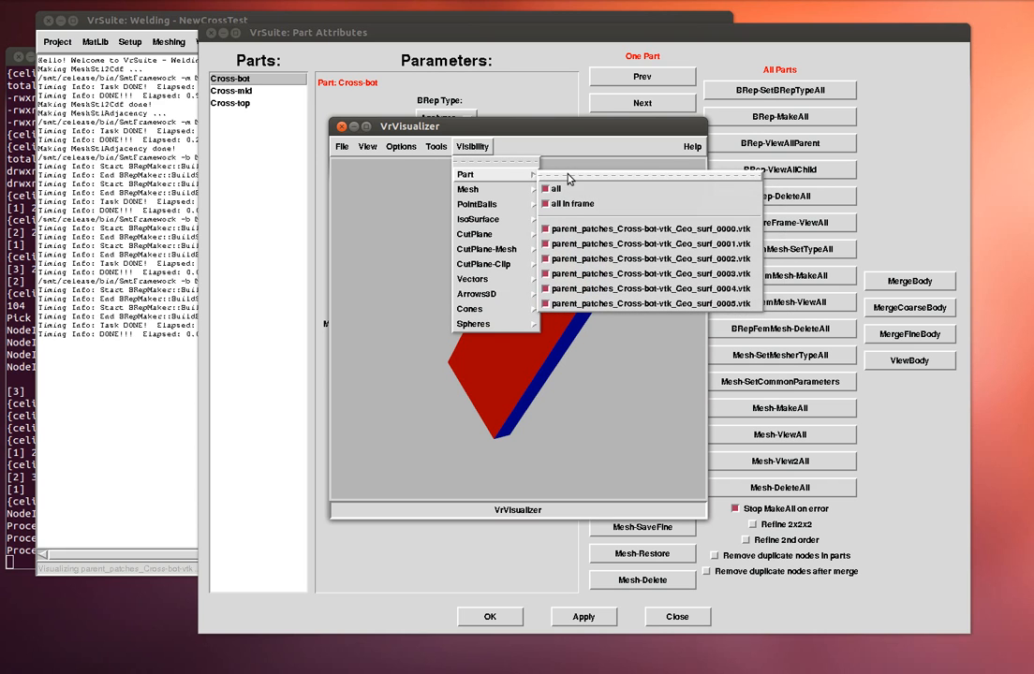
{"action": "left_click", "coordinate": [571, 176]}
{"action": "left_click_drag", "start_coordinate": [596, 176], "coordinate": [705, 154]}
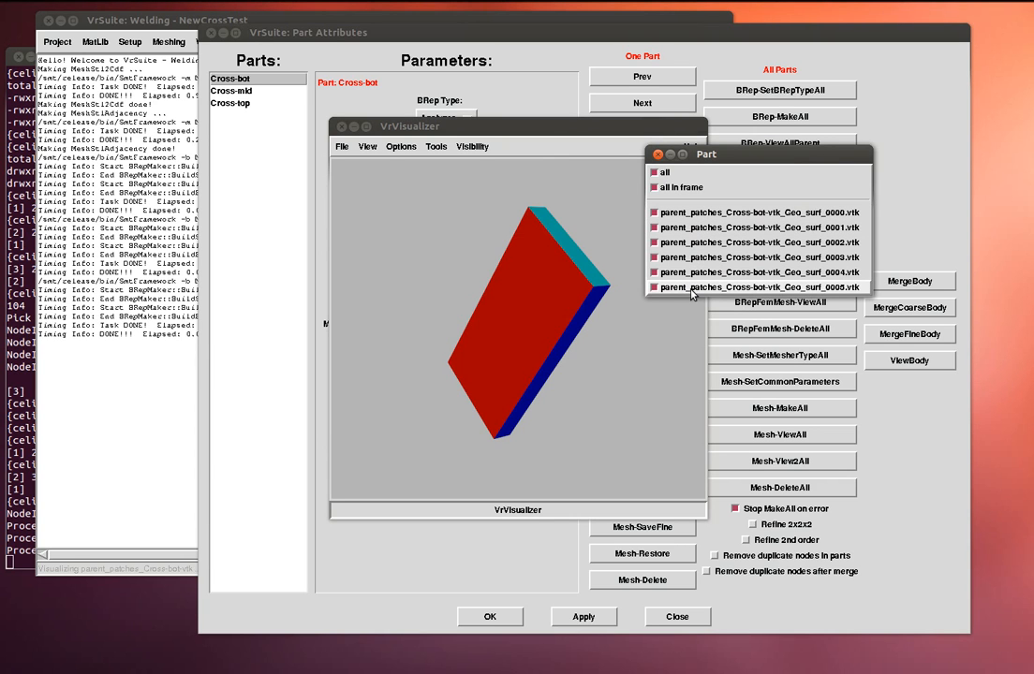
- Hide surfaces surf_0000 to surf_0002 one by one, then re-enable all three
{"action": "left_click", "coordinate": [688, 213]}
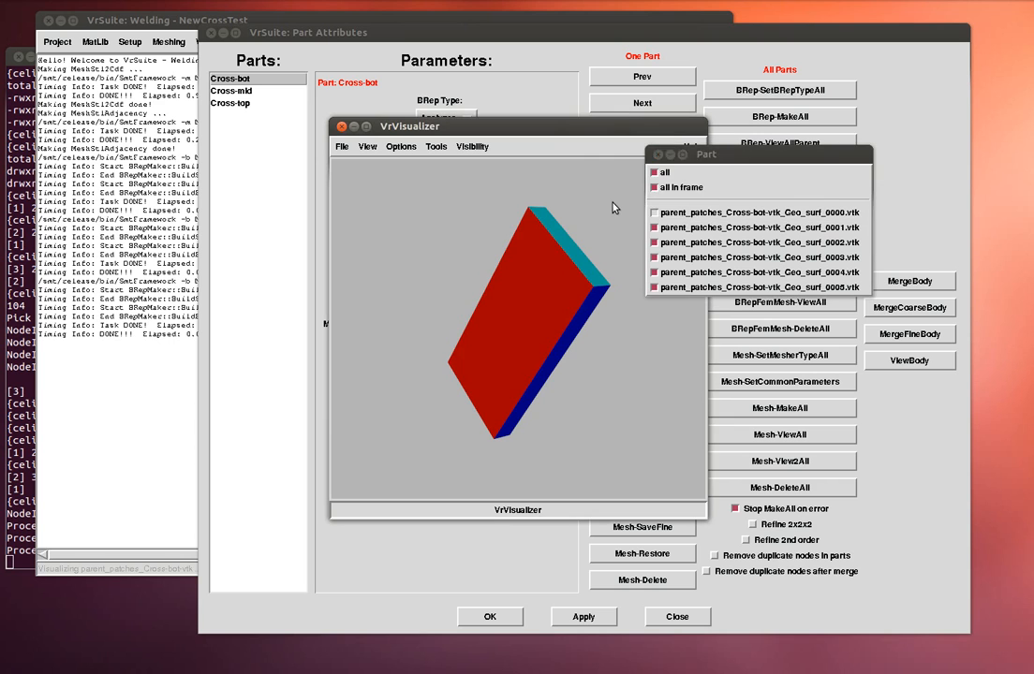
{"action": "left_click", "coordinate": [614, 207]}
{"action": "left_click", "coordinate": [713, 228]}
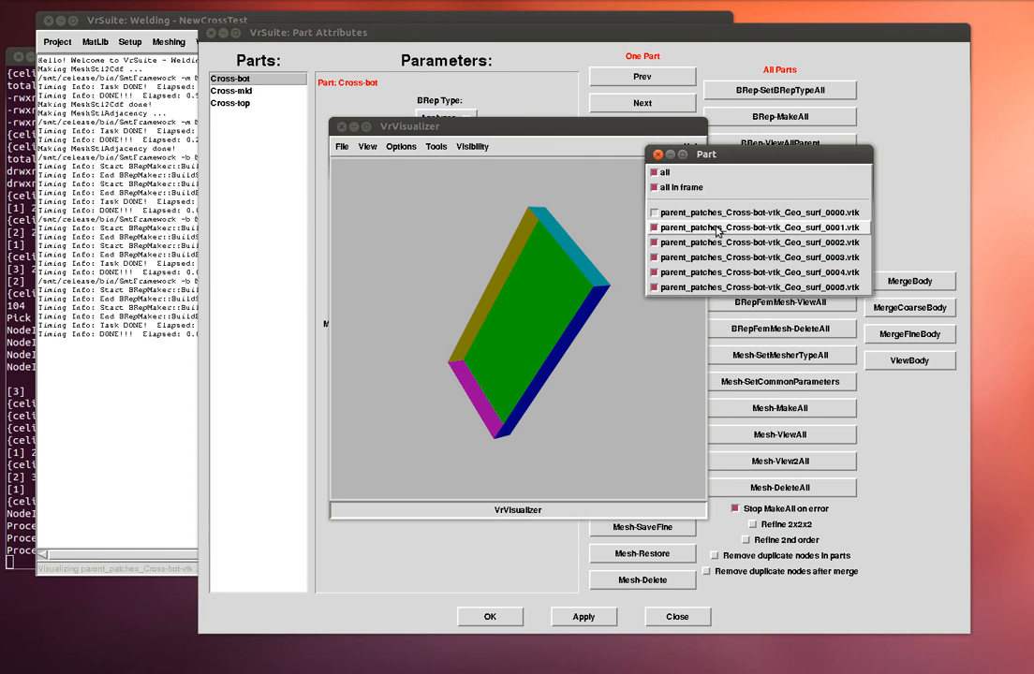
{"action": "left_click", "coordinate": [614, 212]}
{"action": "left_click_drag", "start_coordinate": [732, 161], "coordinate": [824, 162]}
{"action": "left_click", "coordinate": [741, 244]}
{"action": "left_click", "coordinate": [658, 231]}
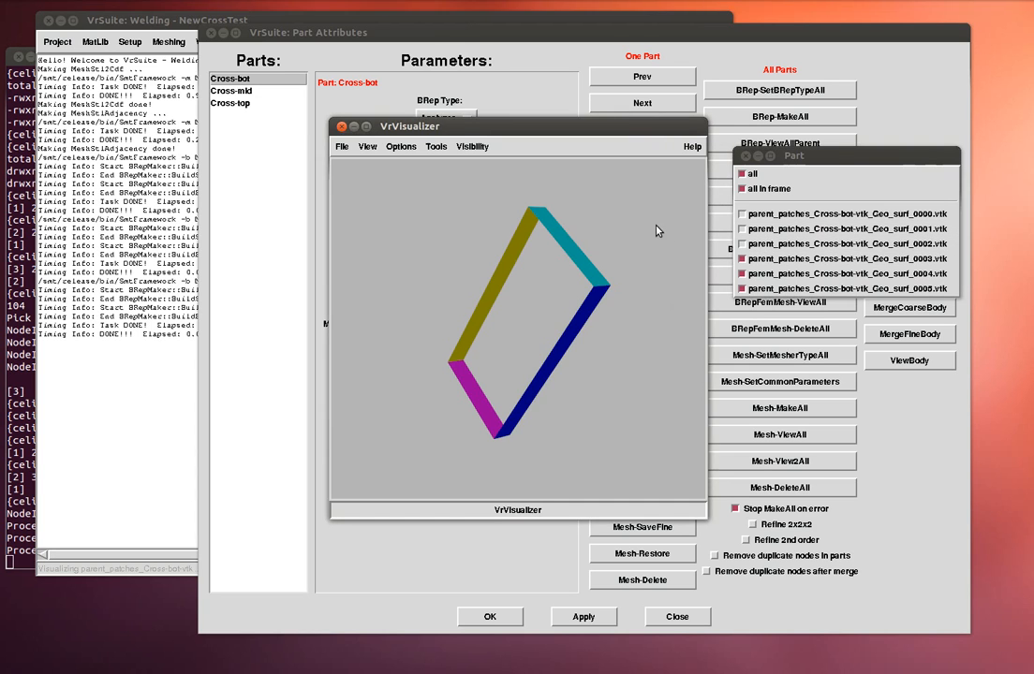
{"action": "left_click", "coordinate": [760, 245]}
{"action": "left_click", "coordinate": [627, 240]}
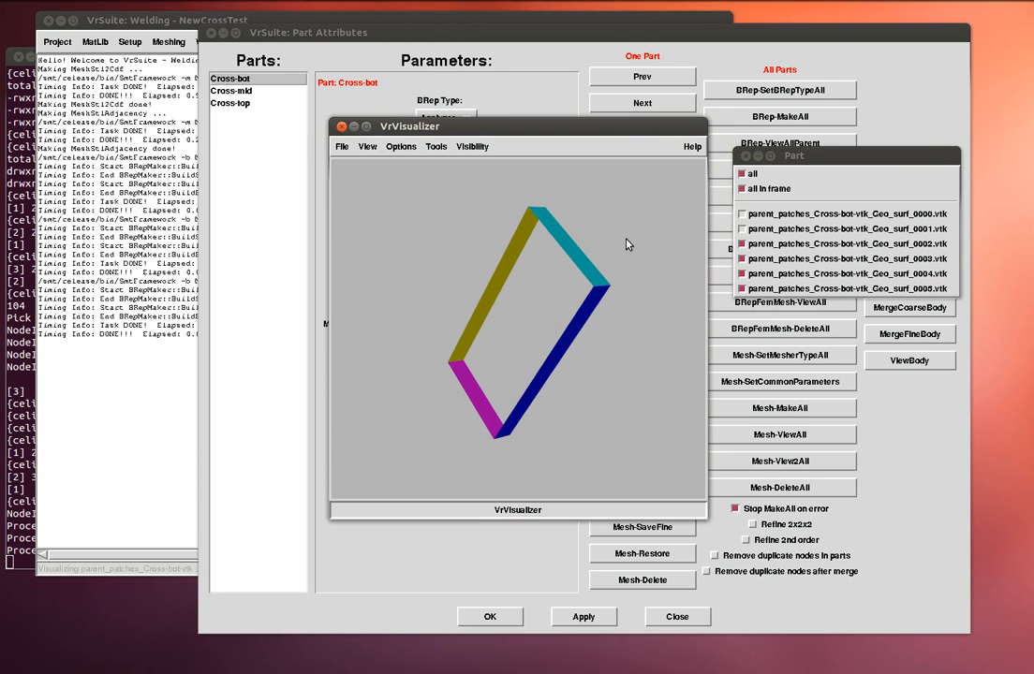
{"action": "left_click", "coordinate": [760, 230]}
{"action": "left_click", "coordinate": [761, 216]}
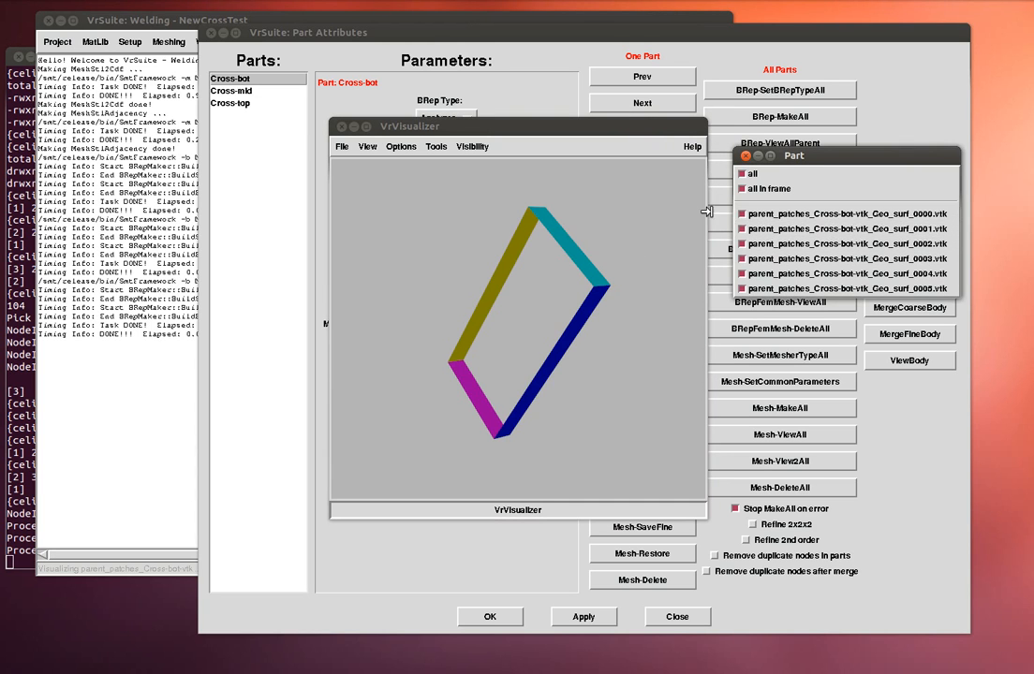
{"action": "left_click", "coordinate": [646, 208]}
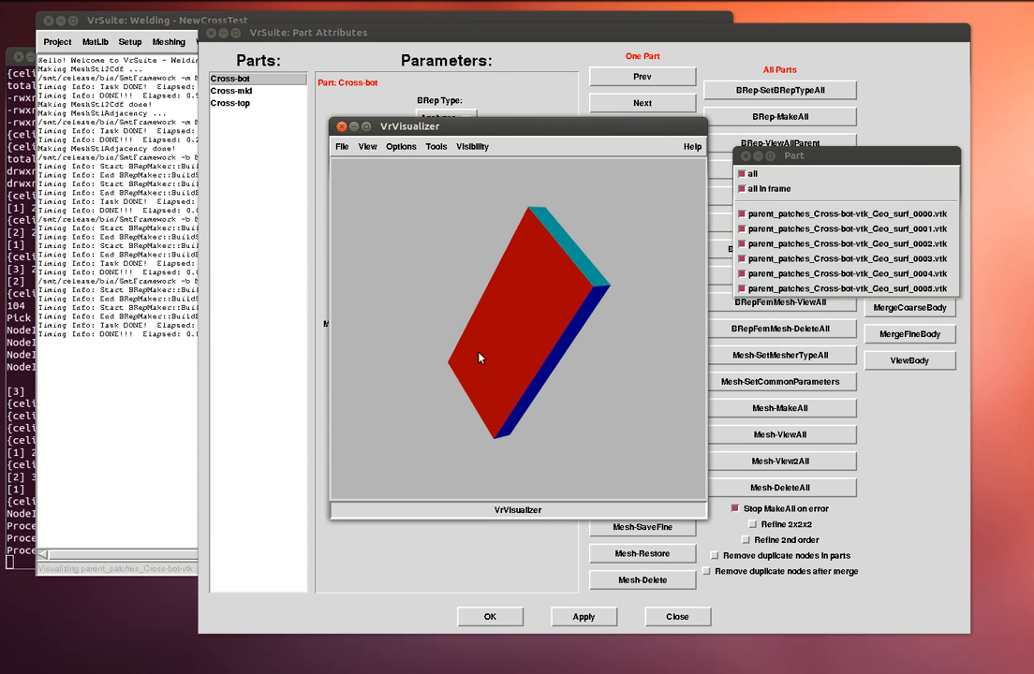
- Orbit the Cross-bot slab to examine its red face, green side and top
{"action": "left_click_drag", "start_coordinate": [623, 347], "coordinate": [617, 348]}
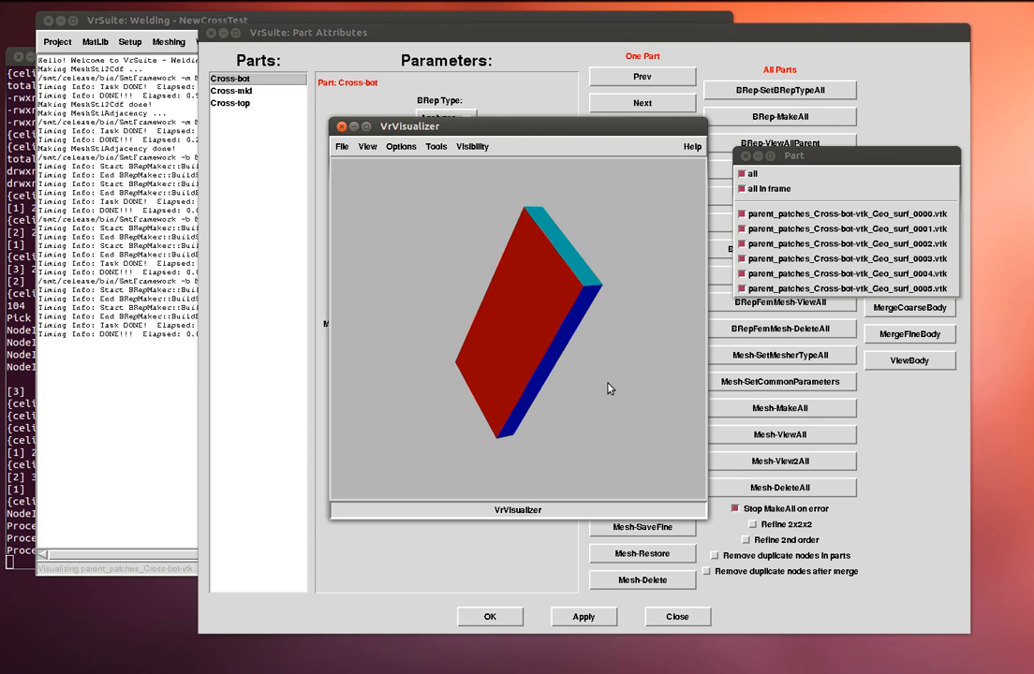
{"action": "left_click_drag", "start_coordinate": [598, 385], "coordinate": [620, 381]}
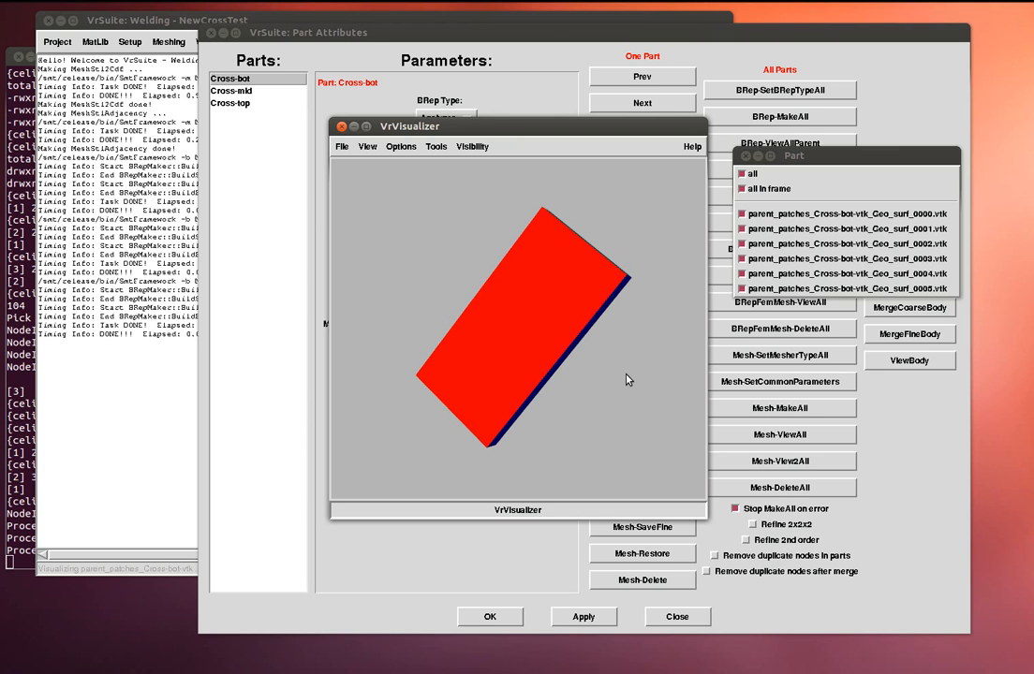
{"action": "left_click_drag", "start_coordinate": [542, 293], "coordinate": [475, 263]}
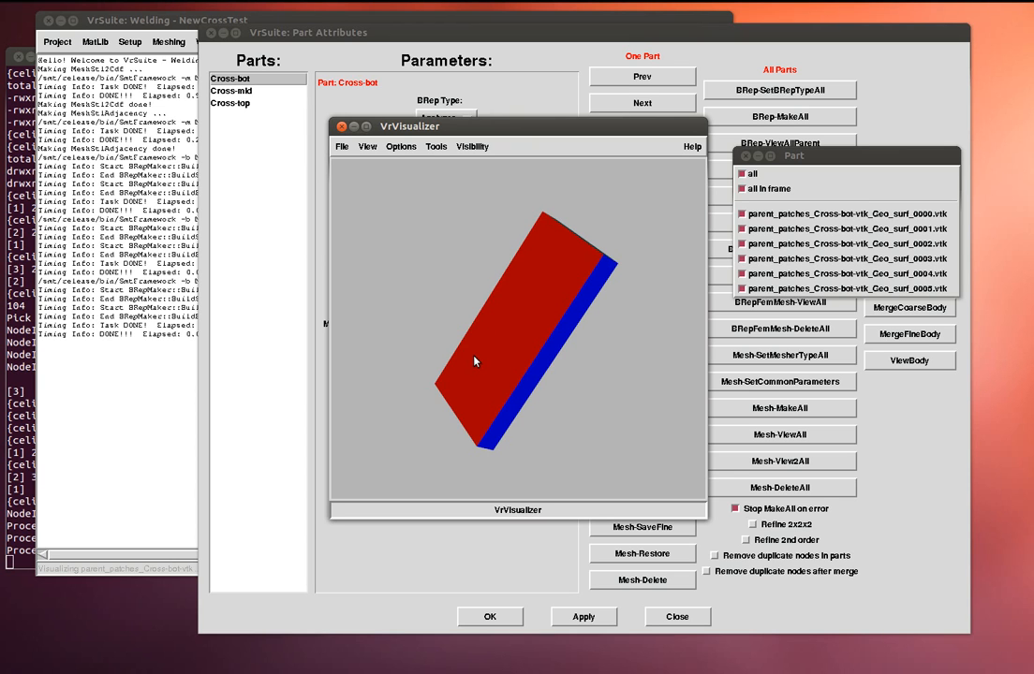
{"action": "left_click_drag", "start_coordinate": [593, 374], "coordinate": [547, 365]}
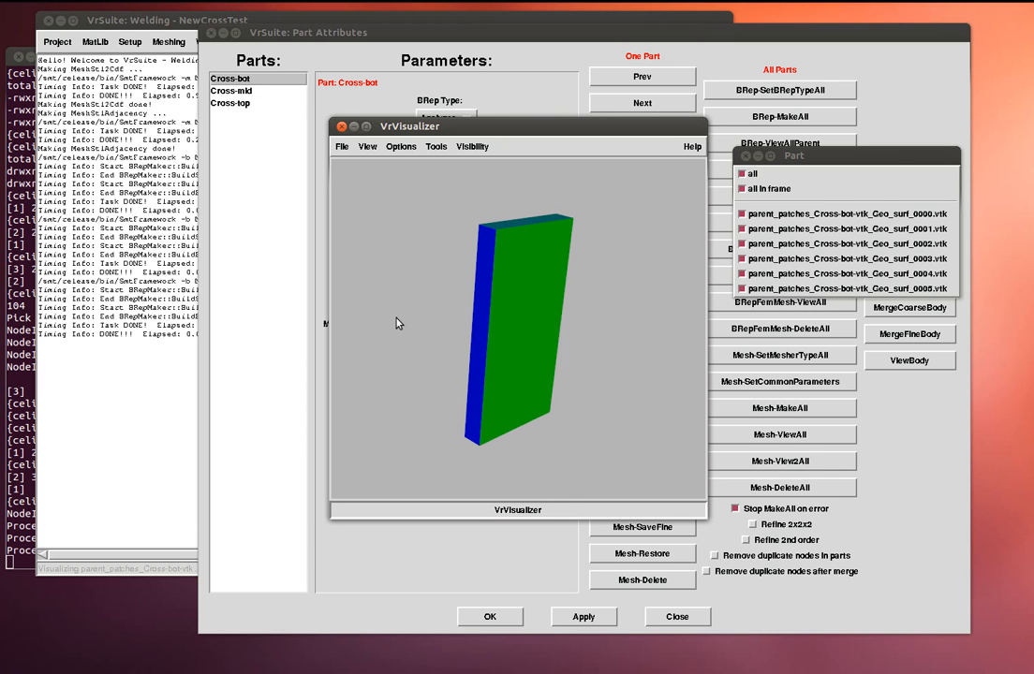
{"action": "left_click_drag", "start_coordinate": [397, 323], "coordinate": [448, 271]}
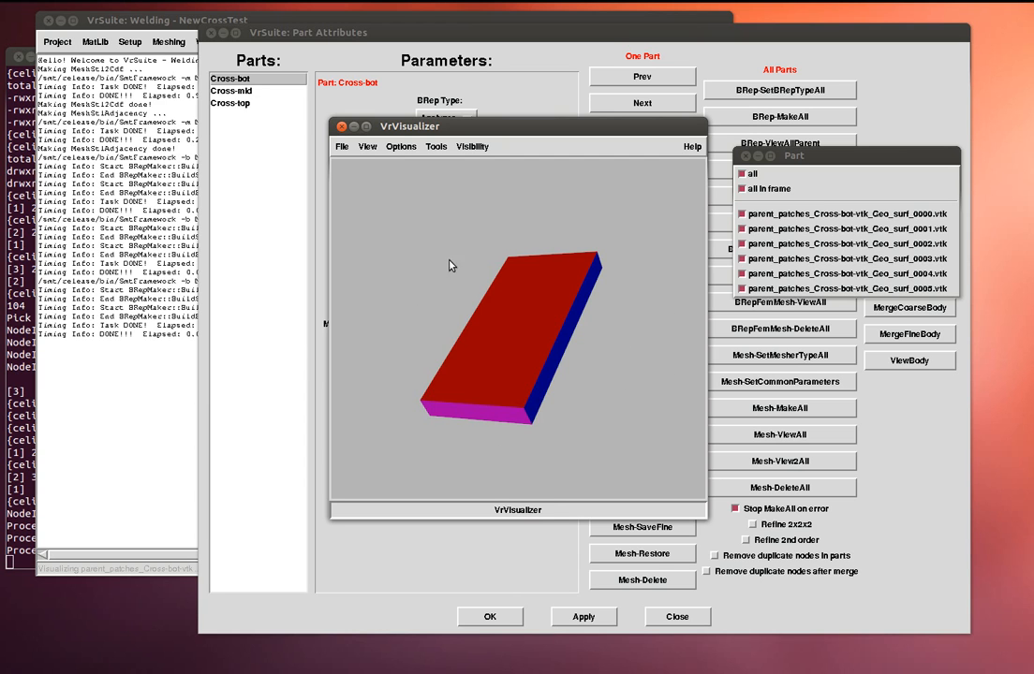
{"action": "left_click", "coordinate": [345, 151]}
{"action": "left_click", "coordinate": [343, 148]}
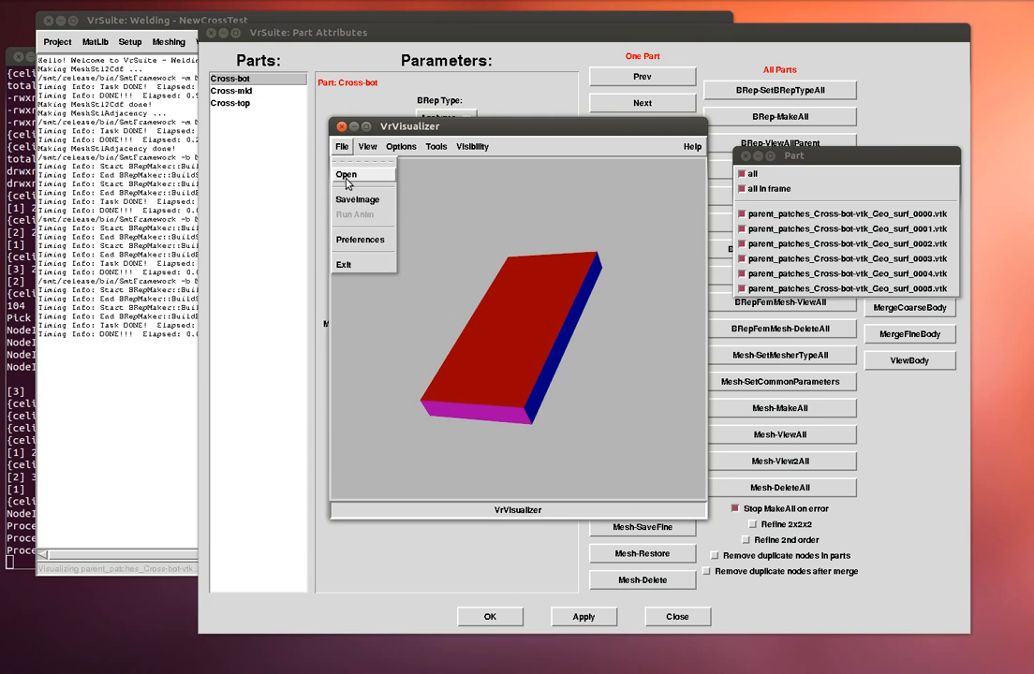
- Keep Cross-bot's GeneralSheetMetal mesher, reviewing its 0.03 max and 0.01 min element lengths unchanged
{"action": "left_click", "coordinate": [357, 266]}
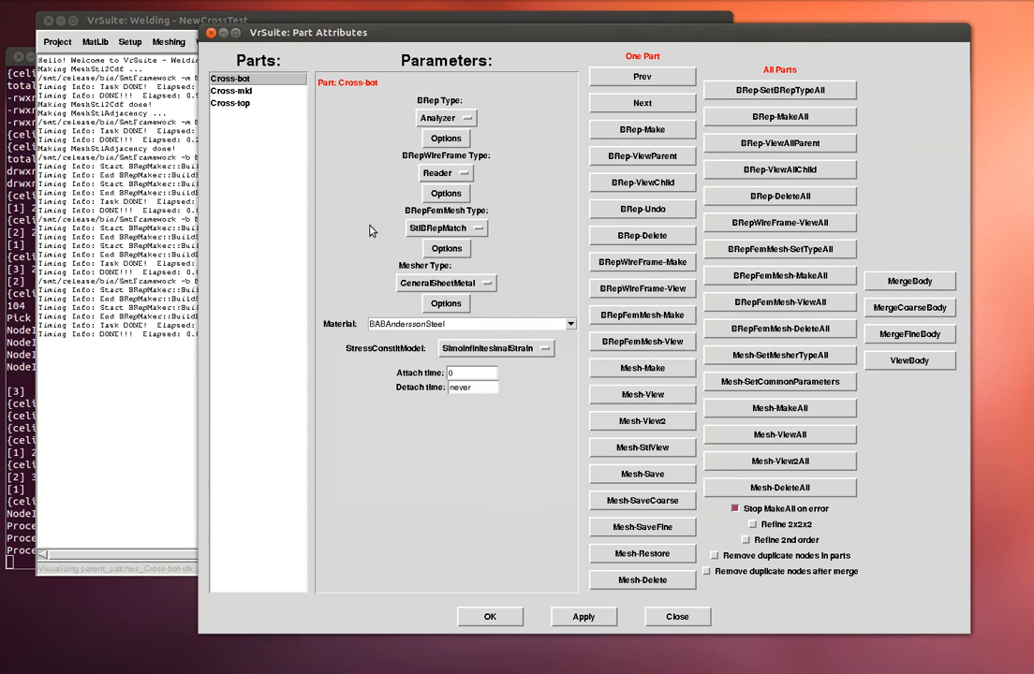
{"action": "left_click", "coordinate": [453, 283]}
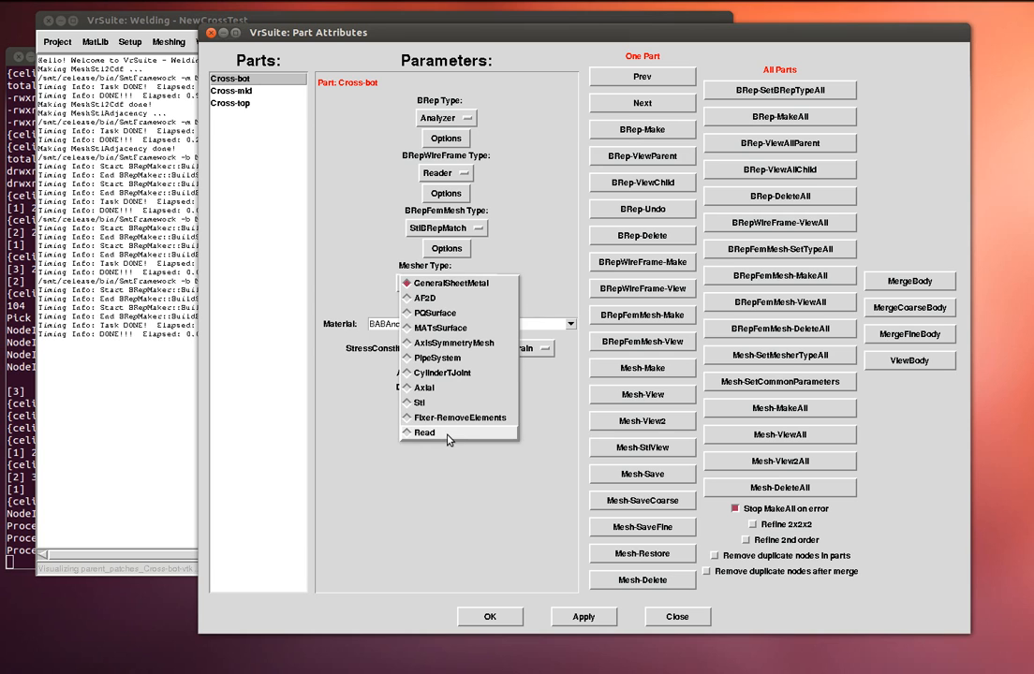
{"action": "left_click", "coordinate": [384, 266]}
{"action": "left_click", "coordinate": [444, 305]}
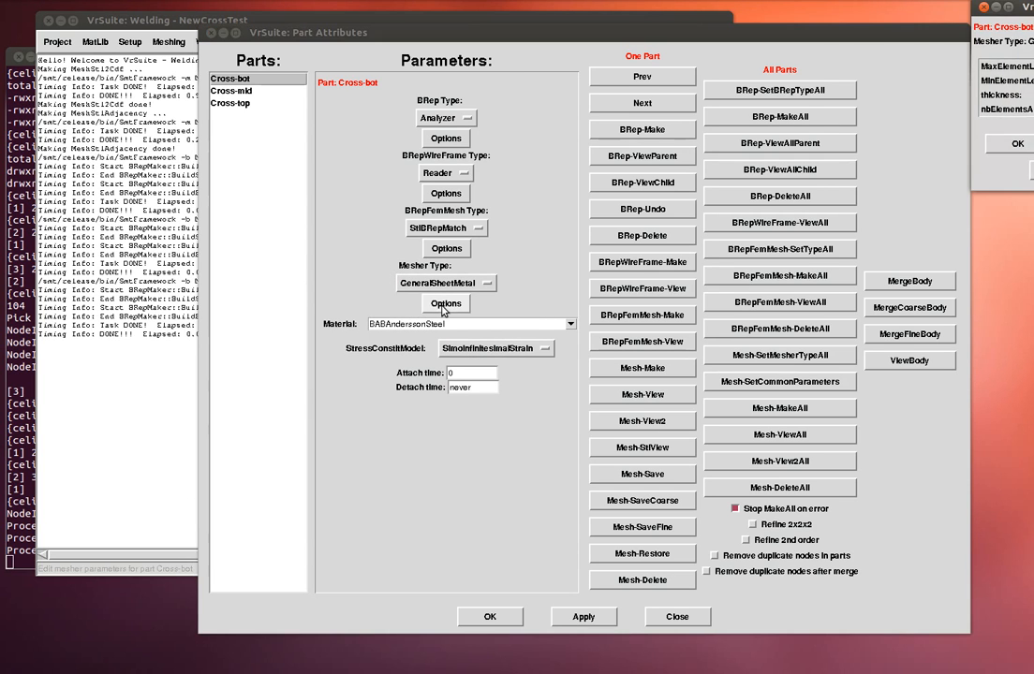
{"action": "left_click_drag", "start_coordinate": [1015, 8], "coordinate": [354, 154]}
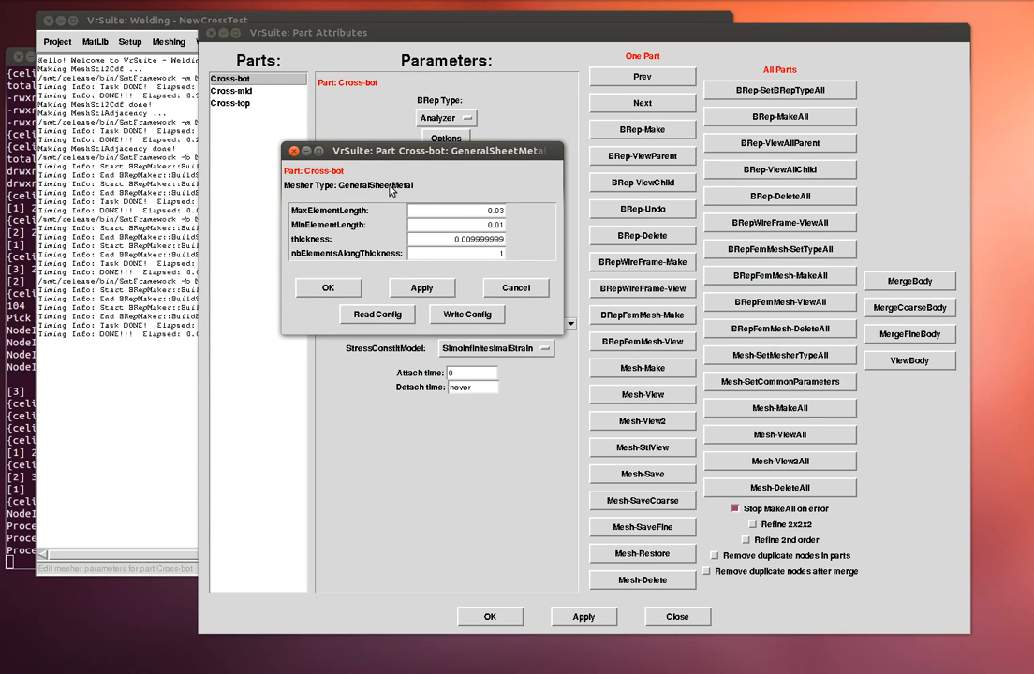
{"action": "left_click", "coordinate": [518, 289]}
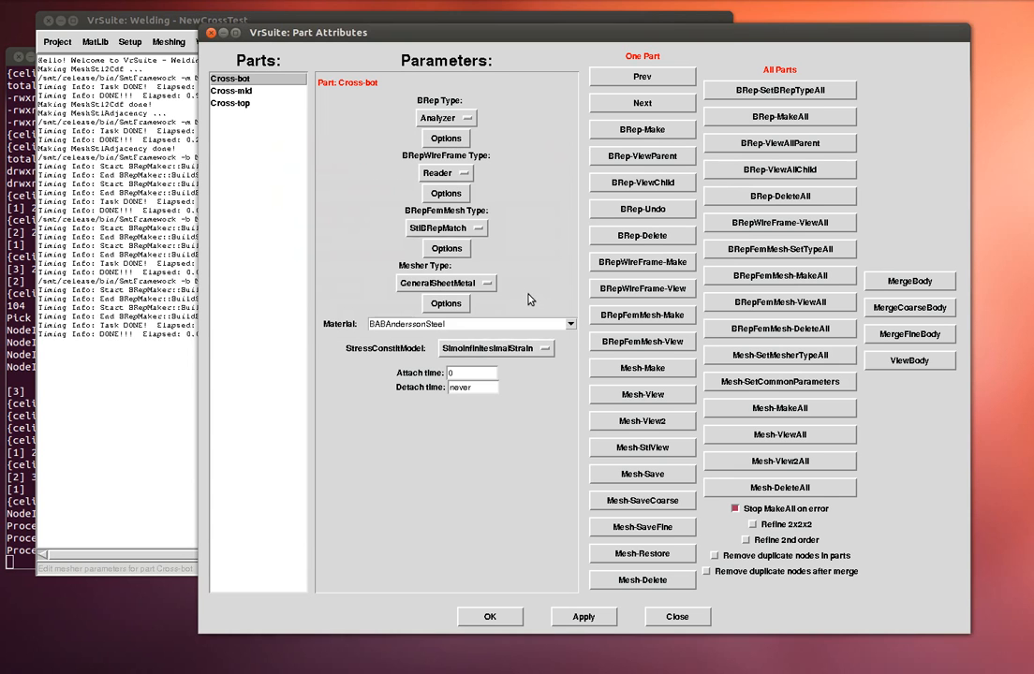
- Enable the Edit advanced parameters preference and bring Cross-bot's Part Attributes back to the front
{"action": "left_click", "coordinate": [57, 42]}
{"action": "left_click", "coordinate": [63, 102]}
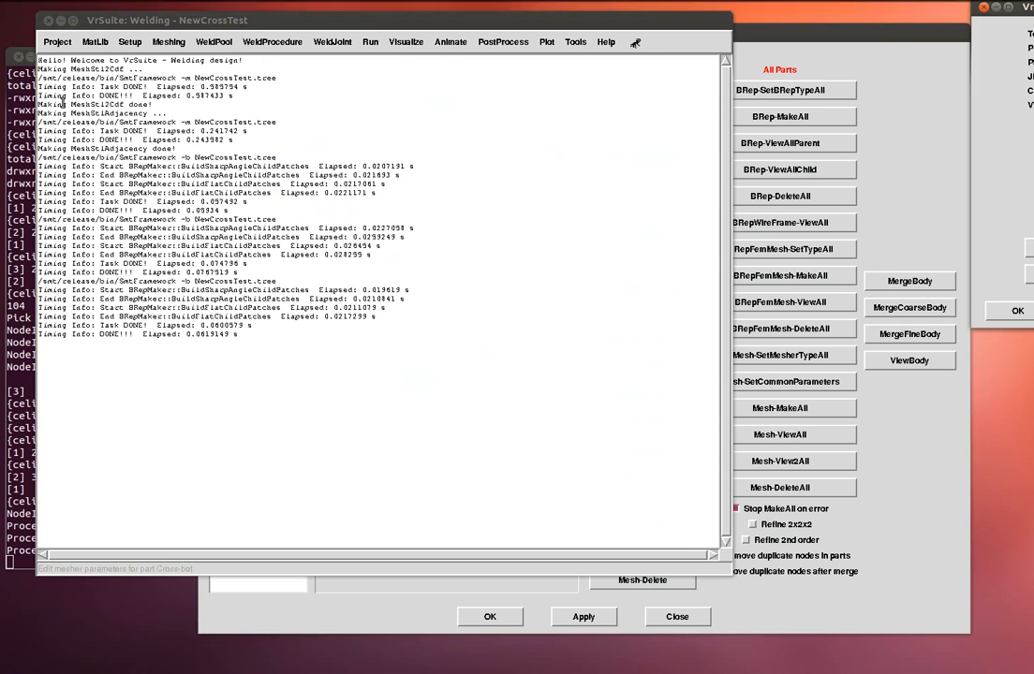
{"action": "left_click_drag", "start_coordinate": [1021, 7], "coordinate": [292, 97]}
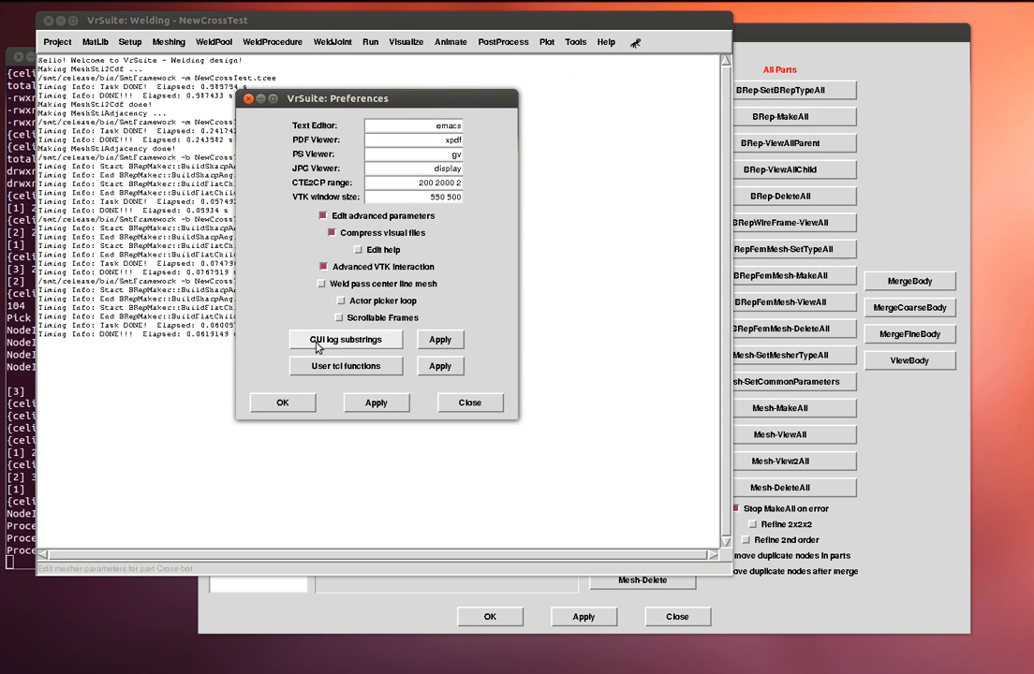
{"action": "left_click", "coordinate": [297, 402]}
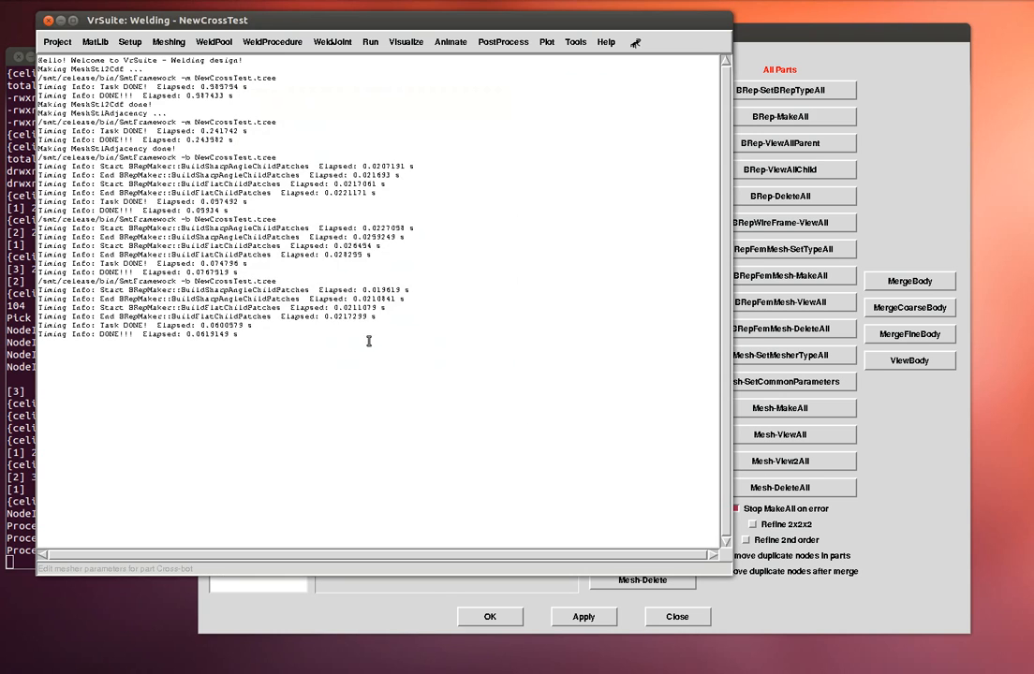
{"action": "left_click", "coordinate": [914, 233]}
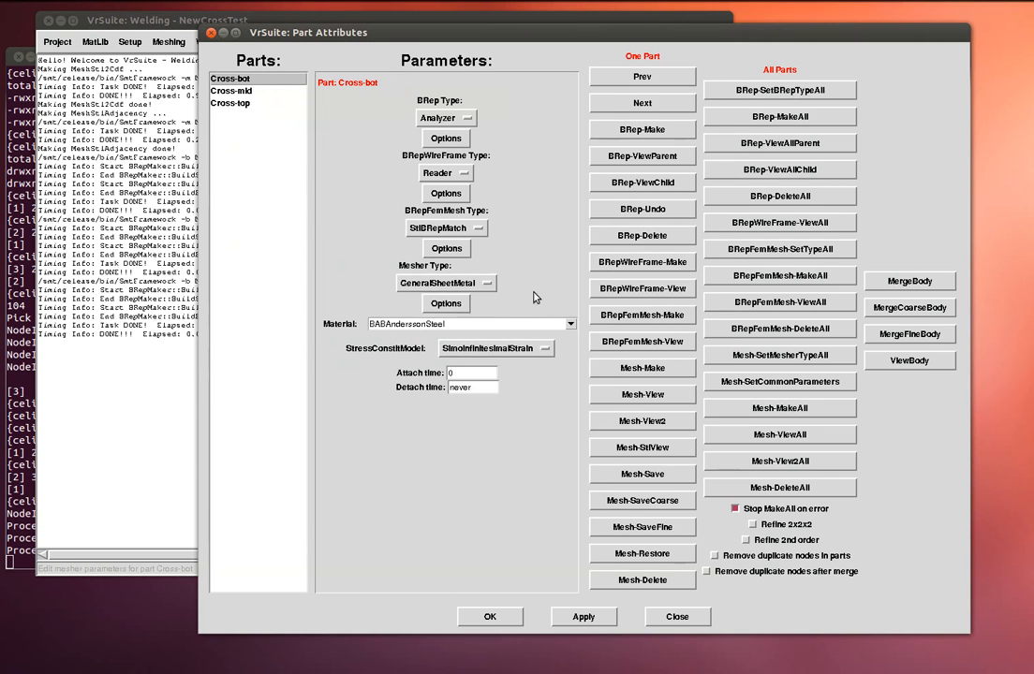
- Change Cross-bot's GeneralSheetMetal mesher thickness from about 0.1 to 0.01 and confirm
{"action": "left_click", "coordinate": [447, 306]}
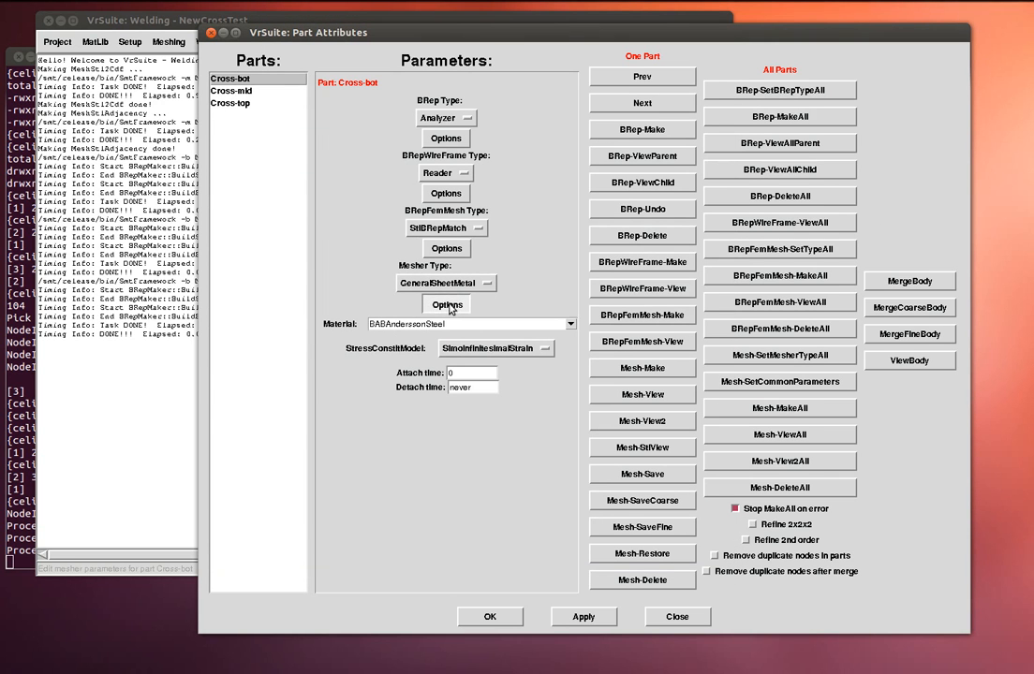
{"action": "left_click_drag", "start_coordinate": [1007, 8], "coordinate": [223, 114]}
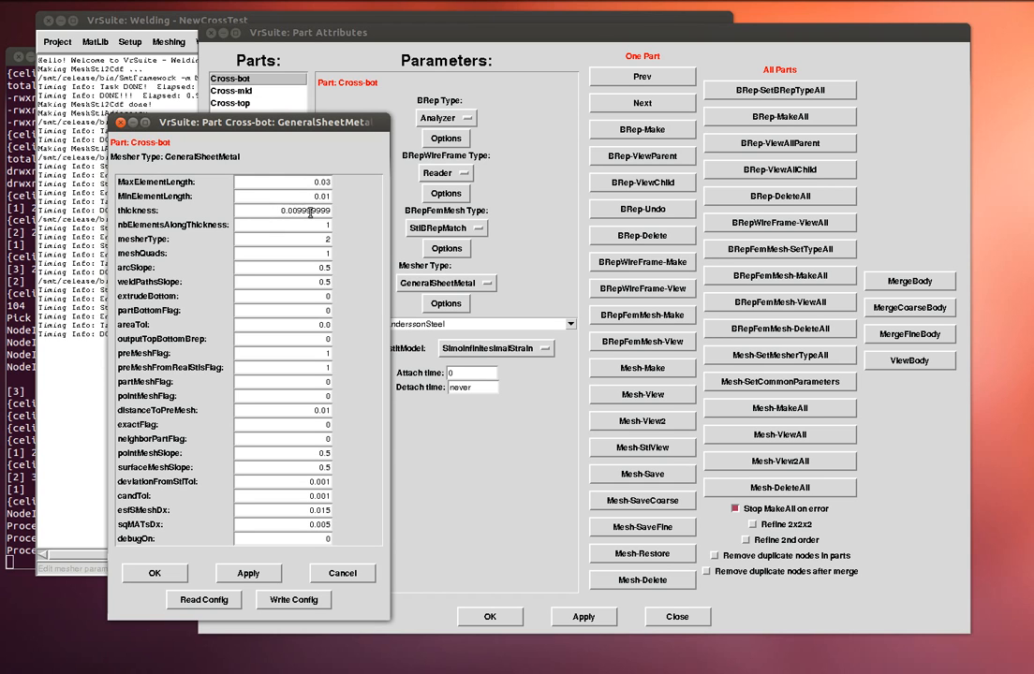
{"action": "type", "text": "0"}
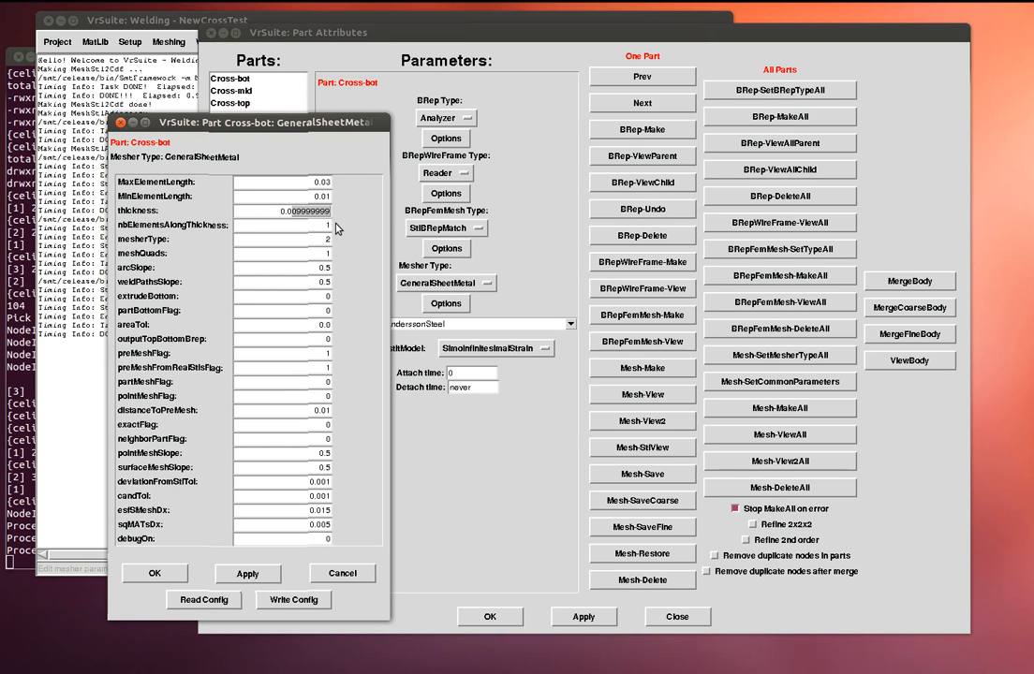
{"action": "type", "text": "1"}
{"action": "left_click", "coordinate": [154, 575]}
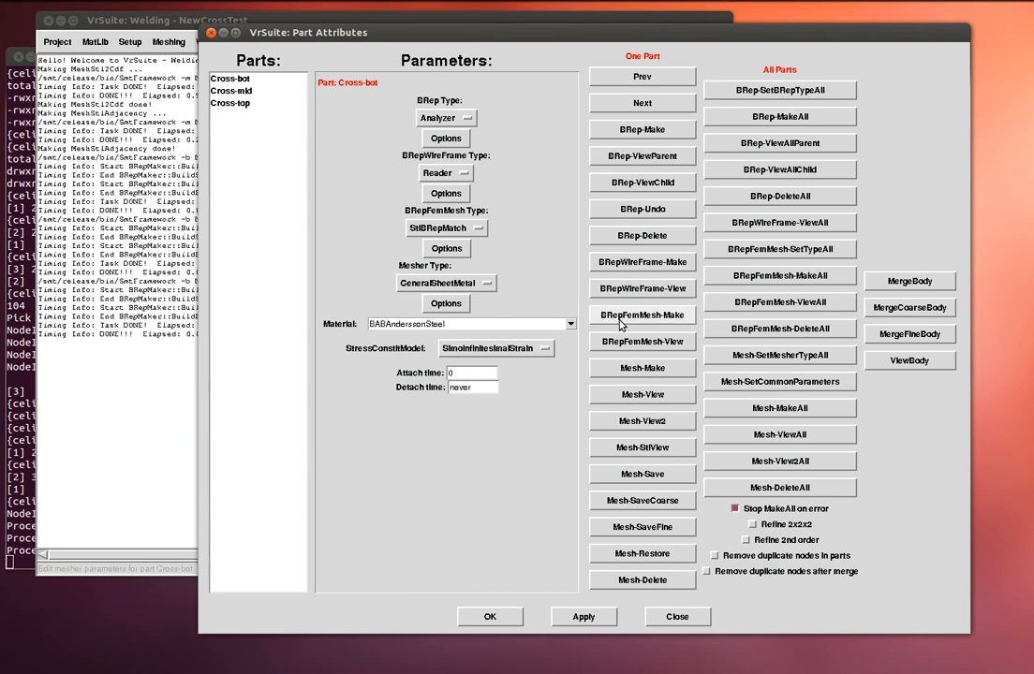
- Generate Cross-bot's sheet-metal mesh and open it in the 3D preview
{"action": "left_click", "coordinate": [643, 369]}
{"action": "left_click", "coordinate": [643, 395]}
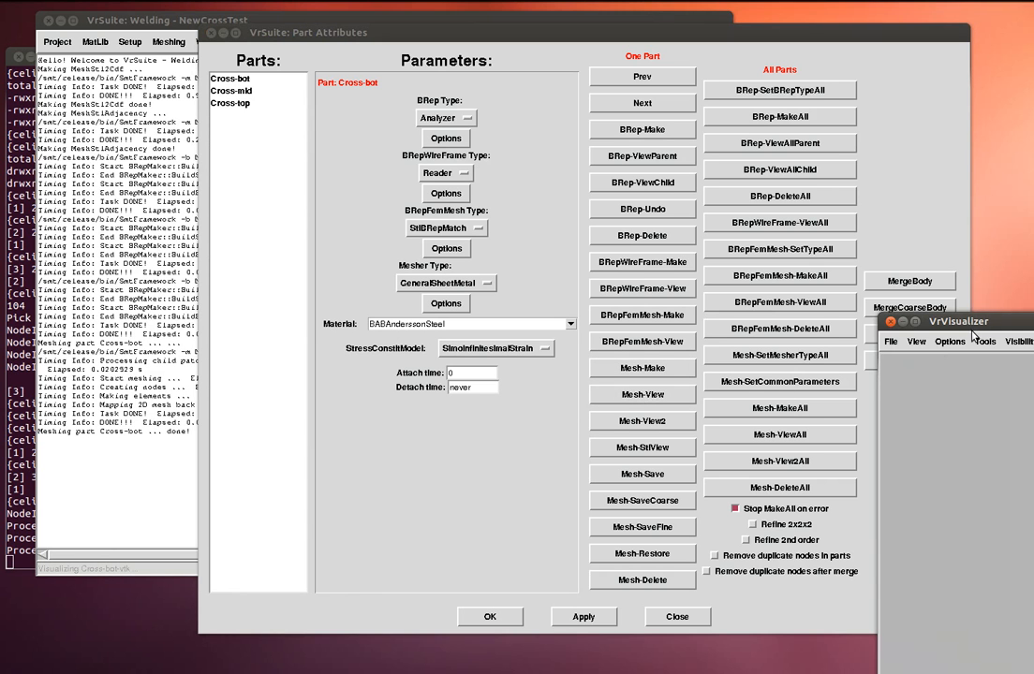
{"action": "left_click_drag", "start_coordinate": [938, 325], "coordinate": [434, 149]}
{"action": "mouse_move", "coordinate": [596, 255]}
{"action": "left_mouse_down"}
{"action": "mouse_move", "coordinate": [612, 265]}
{"action": "mouse_move", "coordinate": [582, 268]}
{"action": "left_mouse_up"}
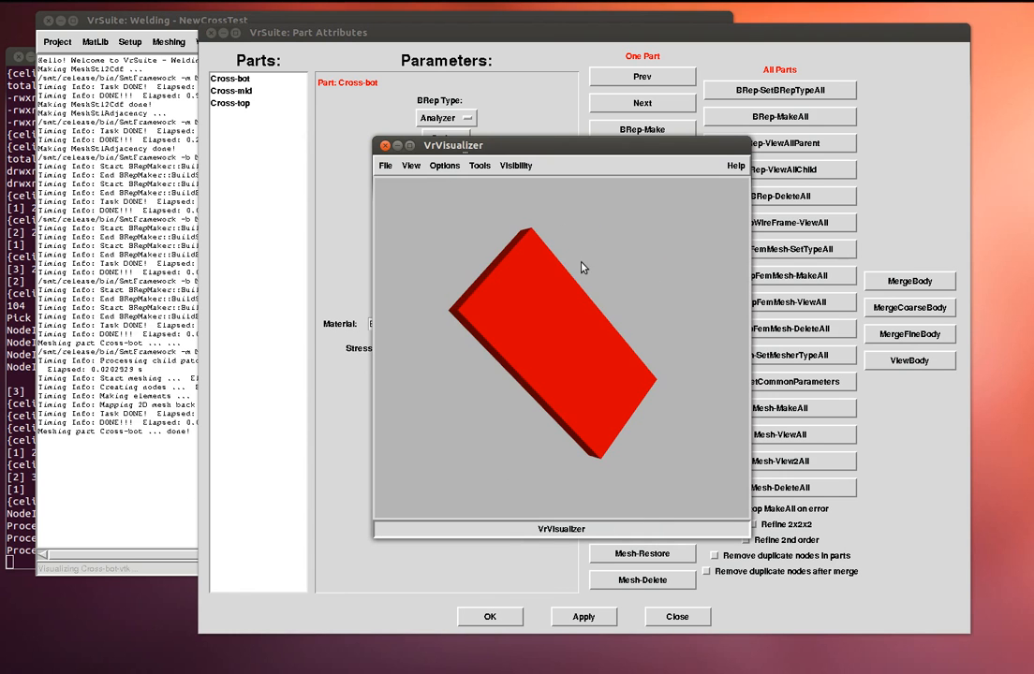
- Show the mesh lines, rotate to inspect the coarse plate, close the preview, and reopen the mesher options
{"action": "left_click", "coordinate": [412, 167]}
{"action": "left_click", "coordinate": [424, 36]}
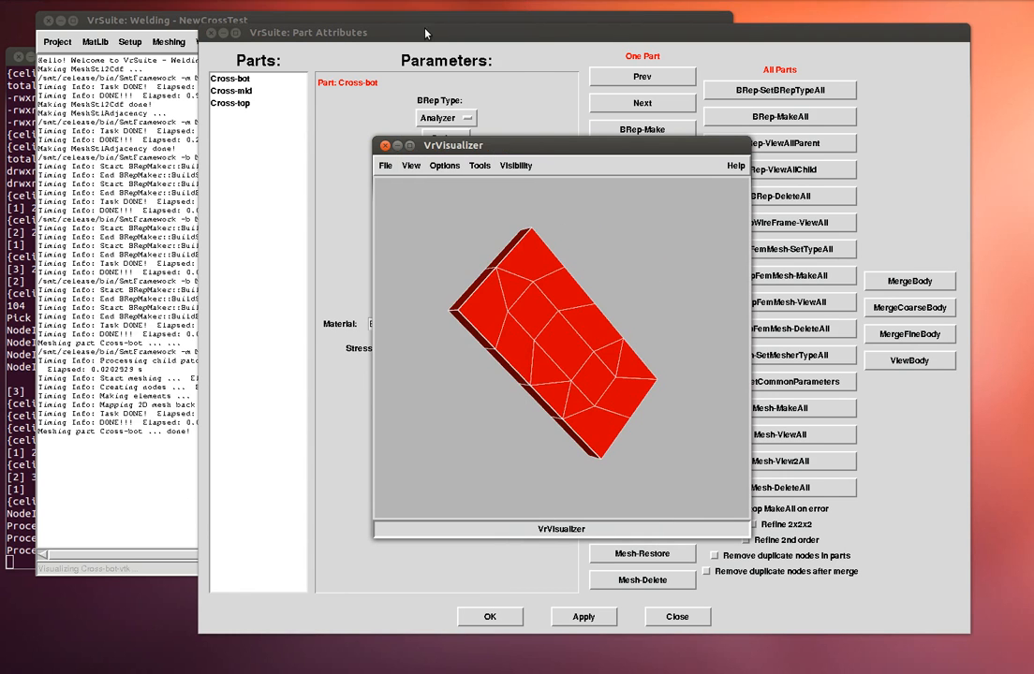
{"action": "left_click_drag", "start_coordinate": [620, 259], "coordinate": [617, 285]}
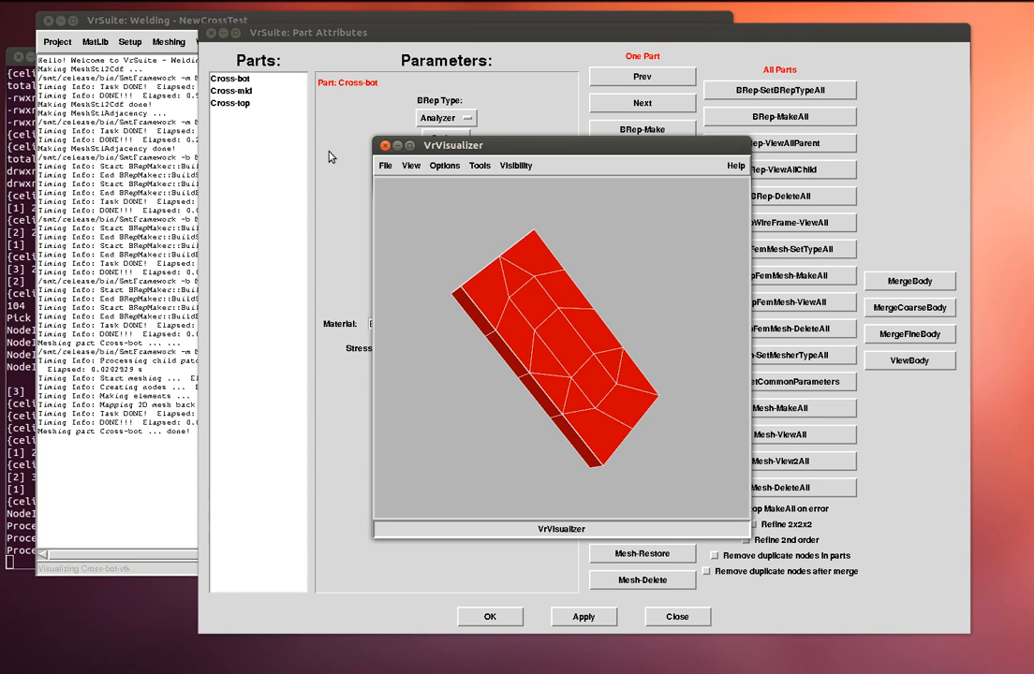
{"action": "left_click", "coordinate": [383, 167]}
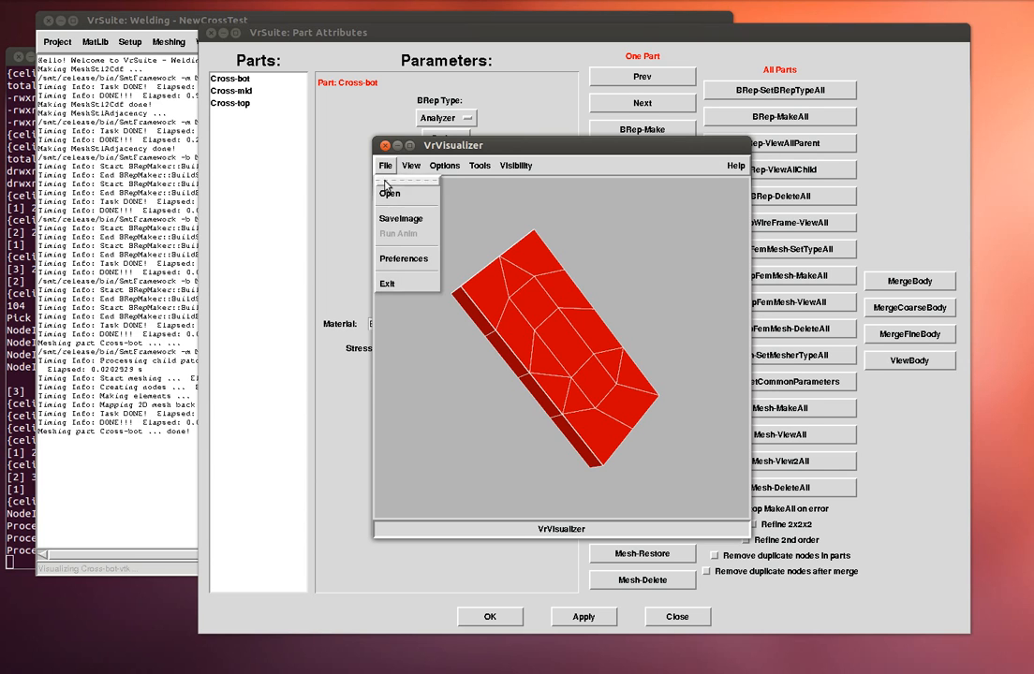
{"action": "left_click", "coordinate": [386, 281]}
{"action": "left_click", "coordinate": [446, 303]}
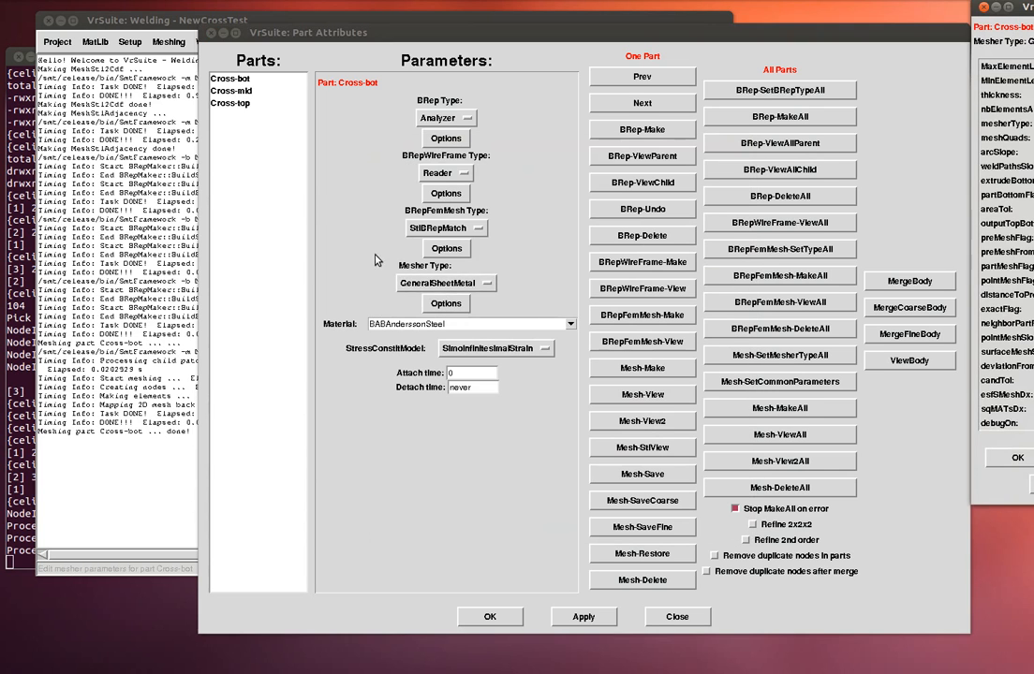
- Apply a 0.01 maximum element length to Cross-bot and preview the refined mesh
{"action": "left_click_drag", "start_coordinate": [1030, 39], "coordinate": [267, 83]}
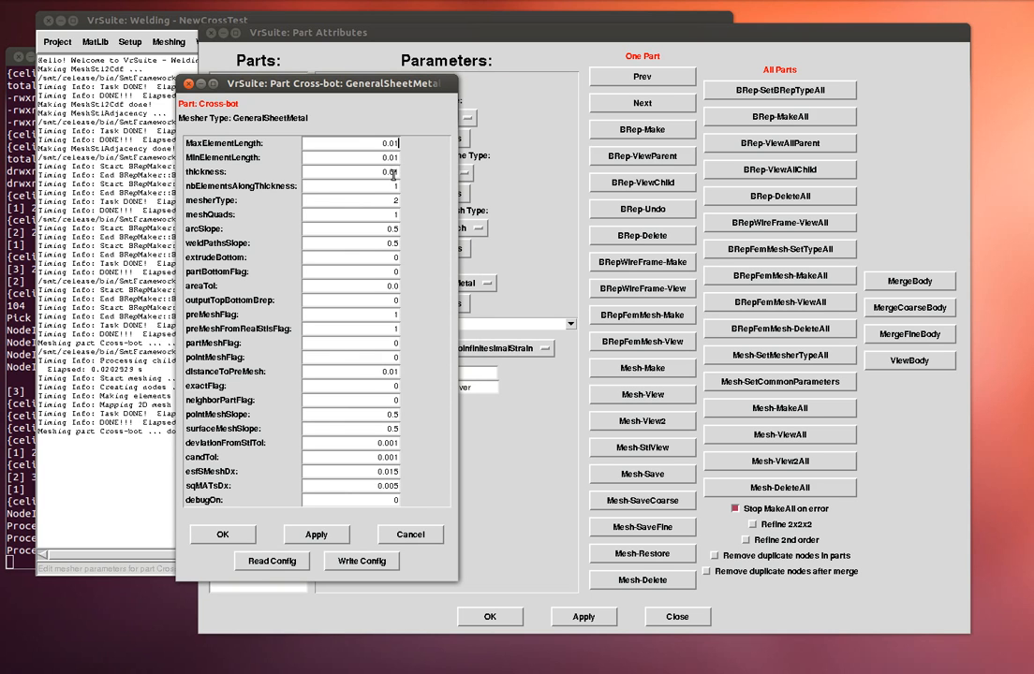
{"action": "left_click", "coordinate": [223, 534]}
{"action": "left_click", "coordinate": [652, 395]}
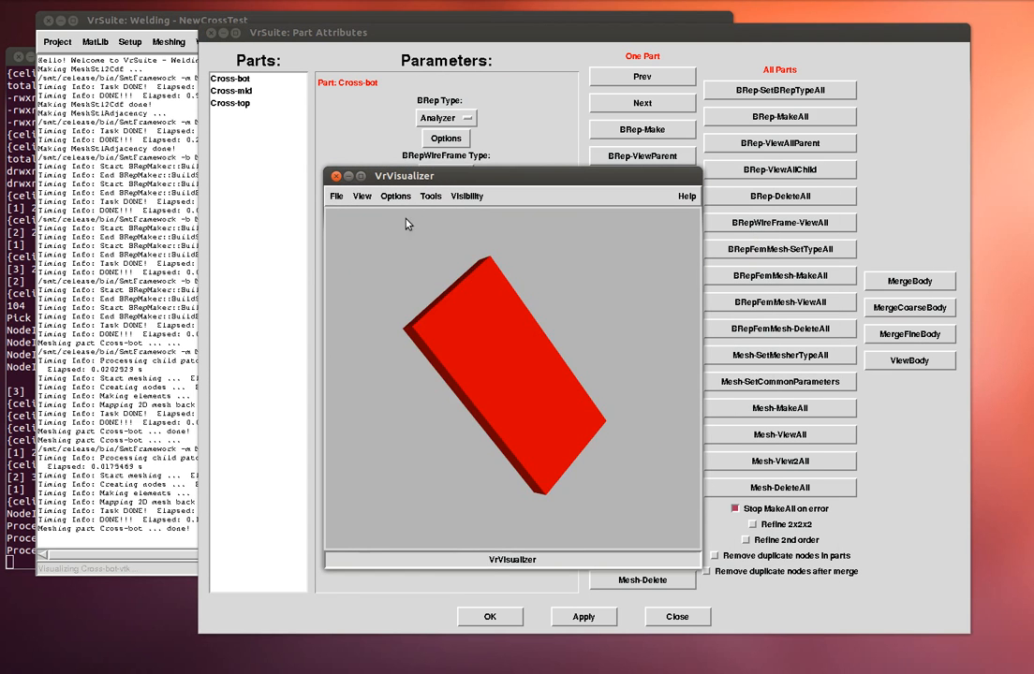
- Show the mesh lines in a top-down view, close the preview, and open the Mesher Type list
{"action": "left_click", "coordinate": [361, 196]}
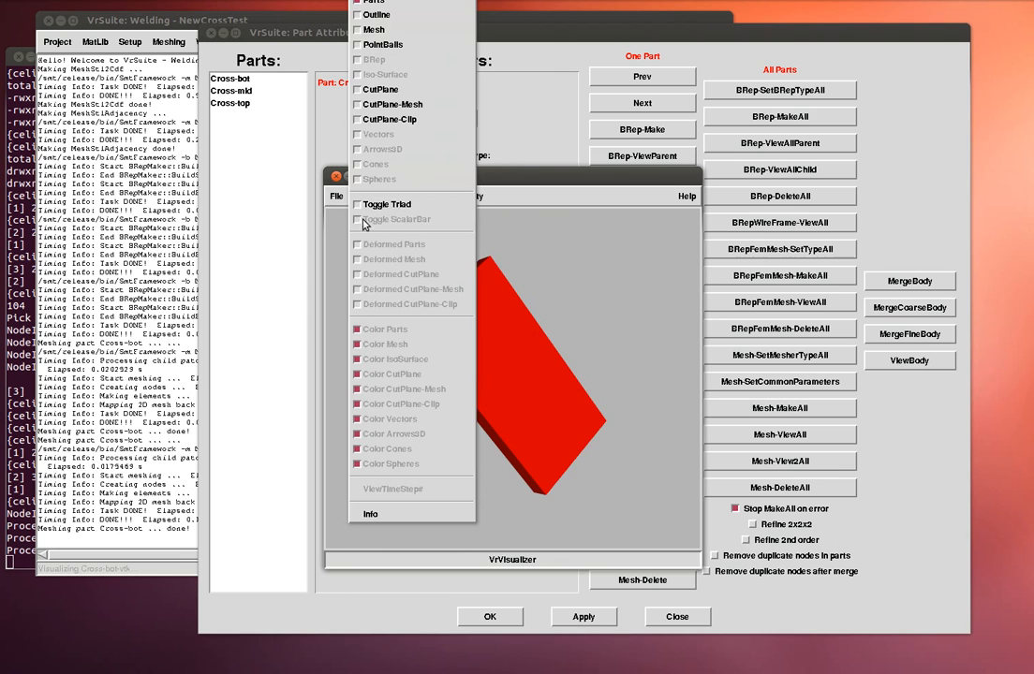
{"action": "left_click", "coordinate": [374, 29]}
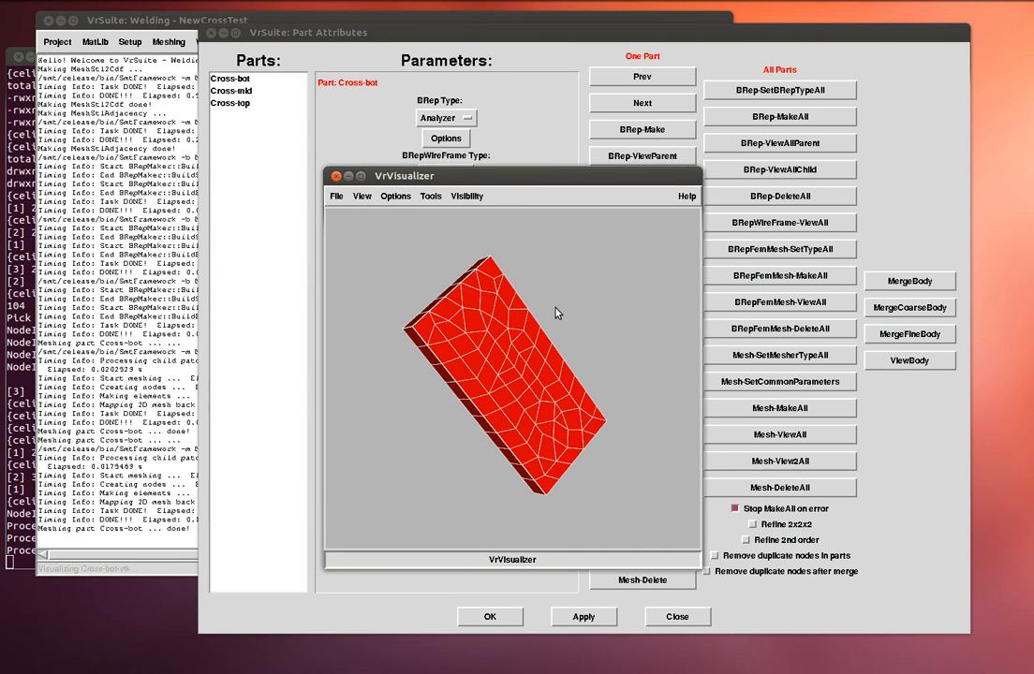
{"action": "left_click_drag", "start_coordinate": [584, 323], "coordinate": [558, 330]}
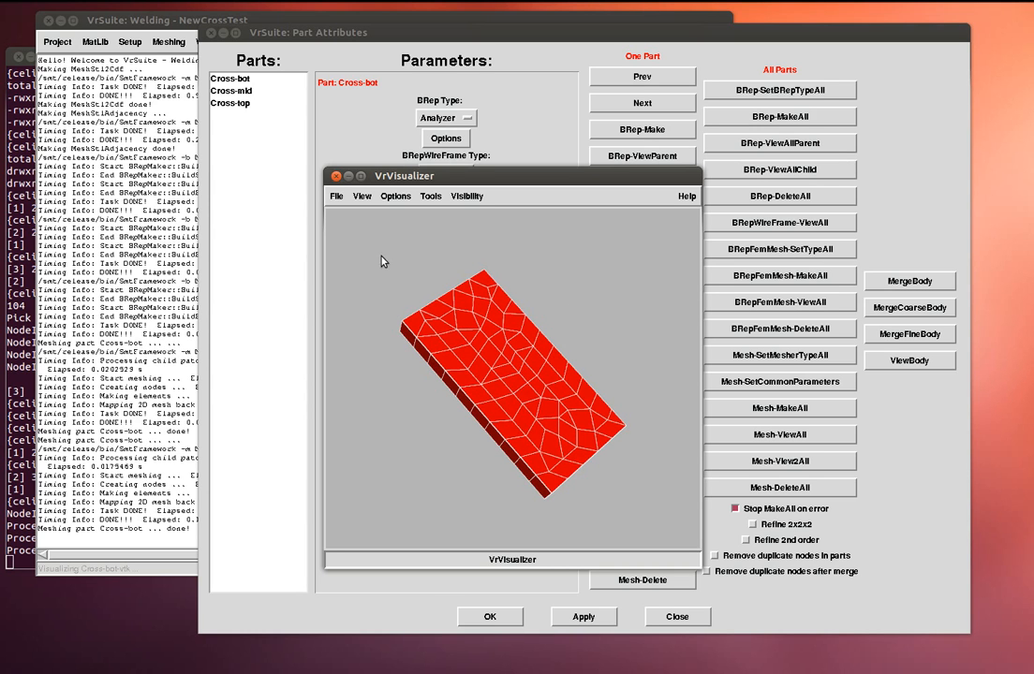
{"action": "left_click", "coordinate": [337, 195]}
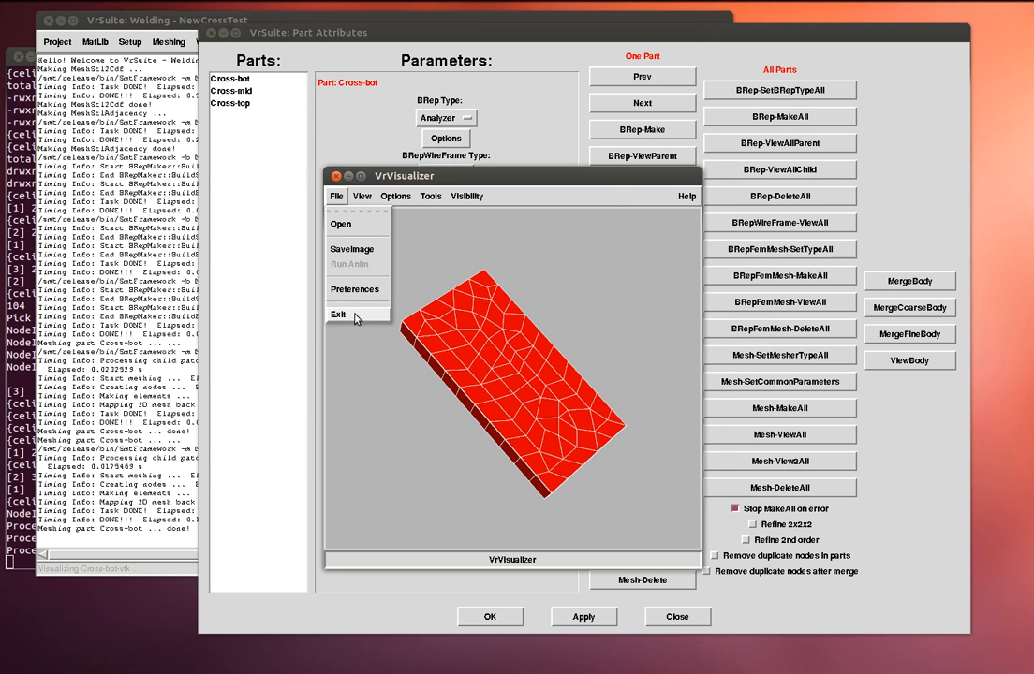
{"action": "left_click", "coordinate": [355, 316]}
{"action": "left_click", "coordinate": [437, 284]}
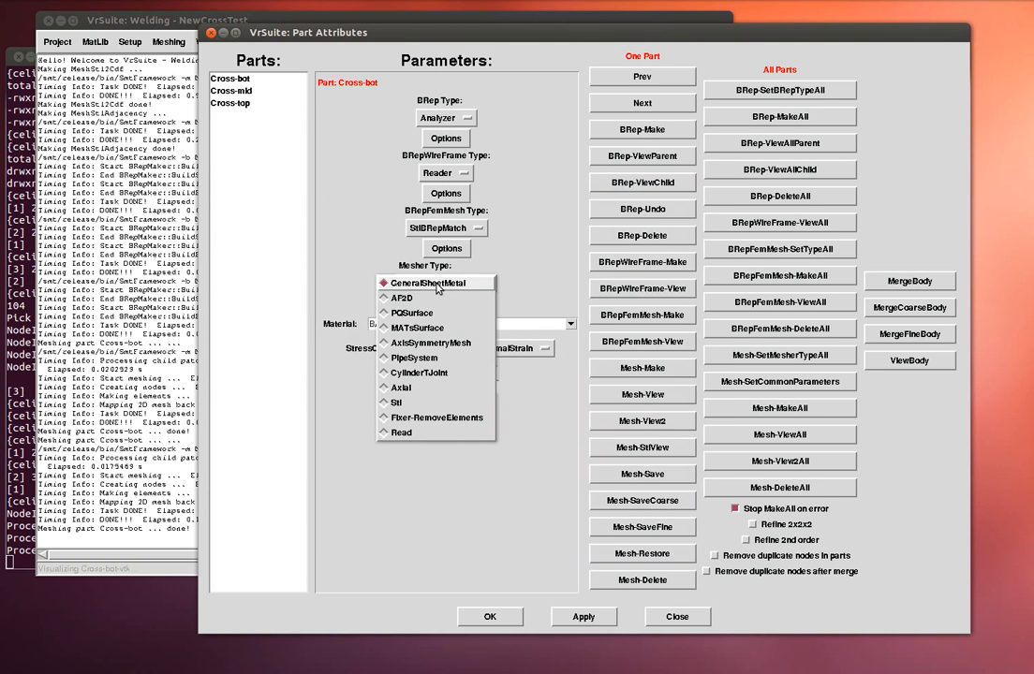
{"action": "left_click", "coordinate": [433, 318]}
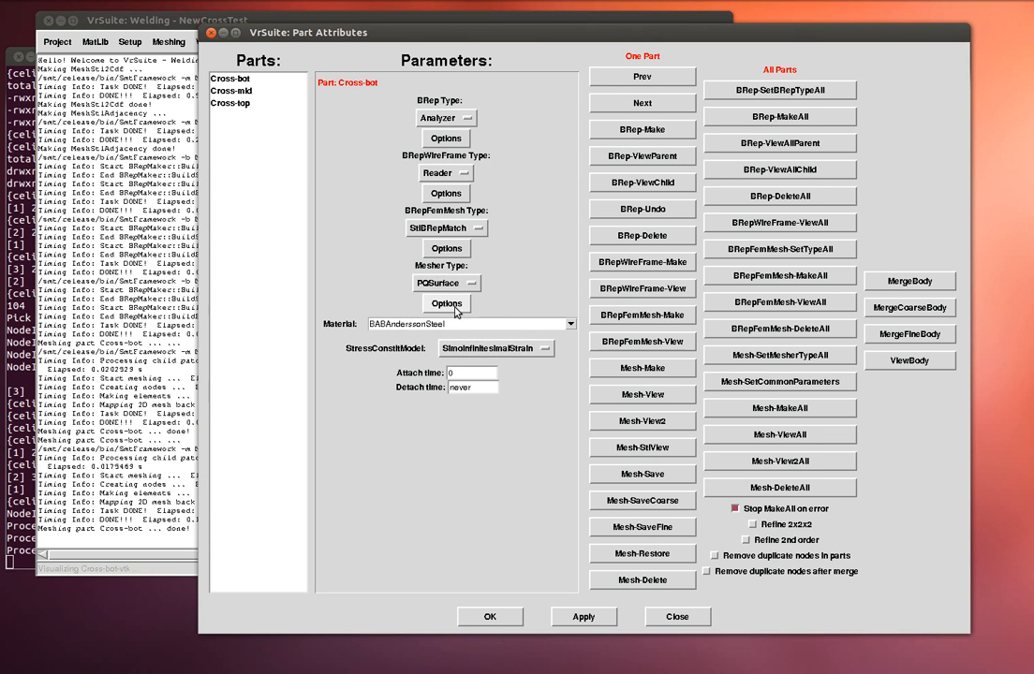
{"action": "left_click", "coordinate": [446, 306]}
{"action": "left_click_drag", "start_coordinate": [820, 245], "coordinate": [409, 141]}
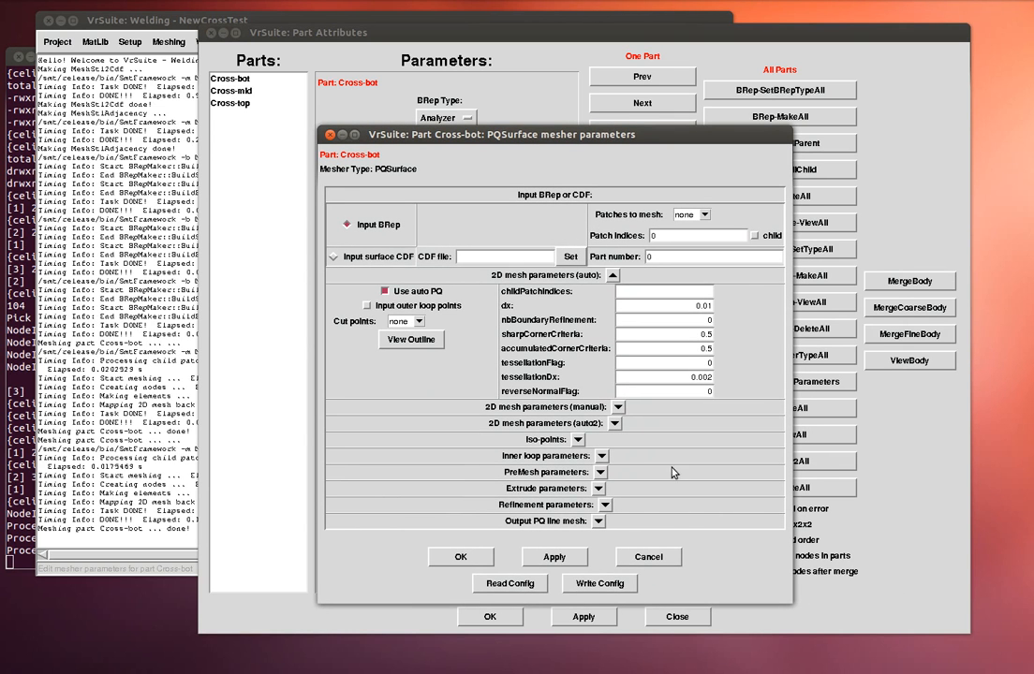
{"action": "left_click", "coordinate": [461, 558]}
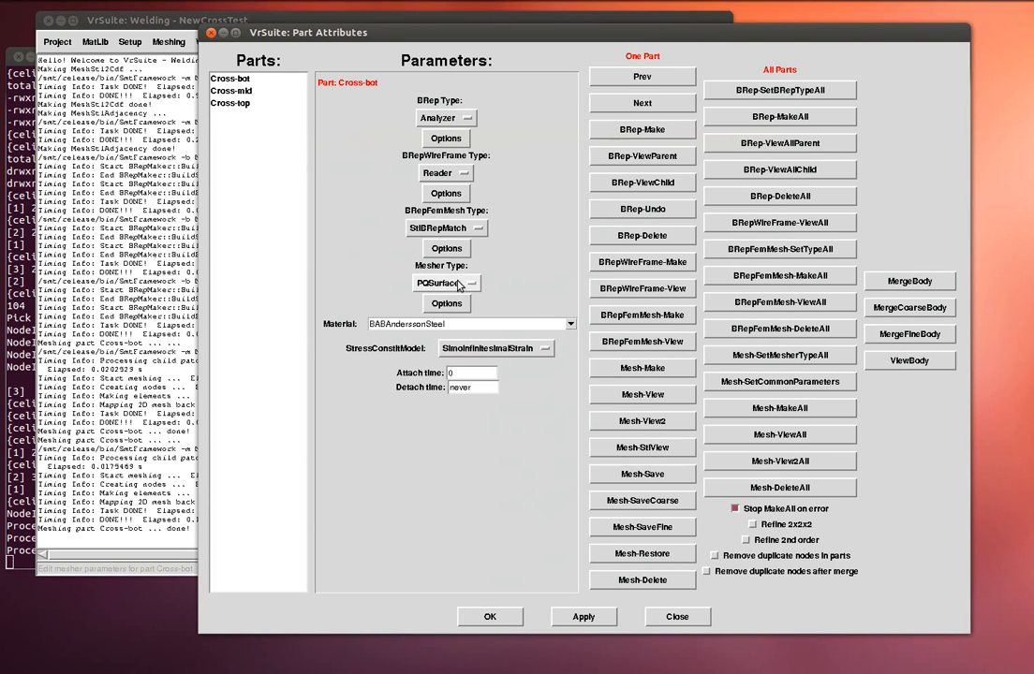
{"action": "left_click", "coordinate": [447, 283]}
{"action": "left_click", "coordinate": [455, 252]}
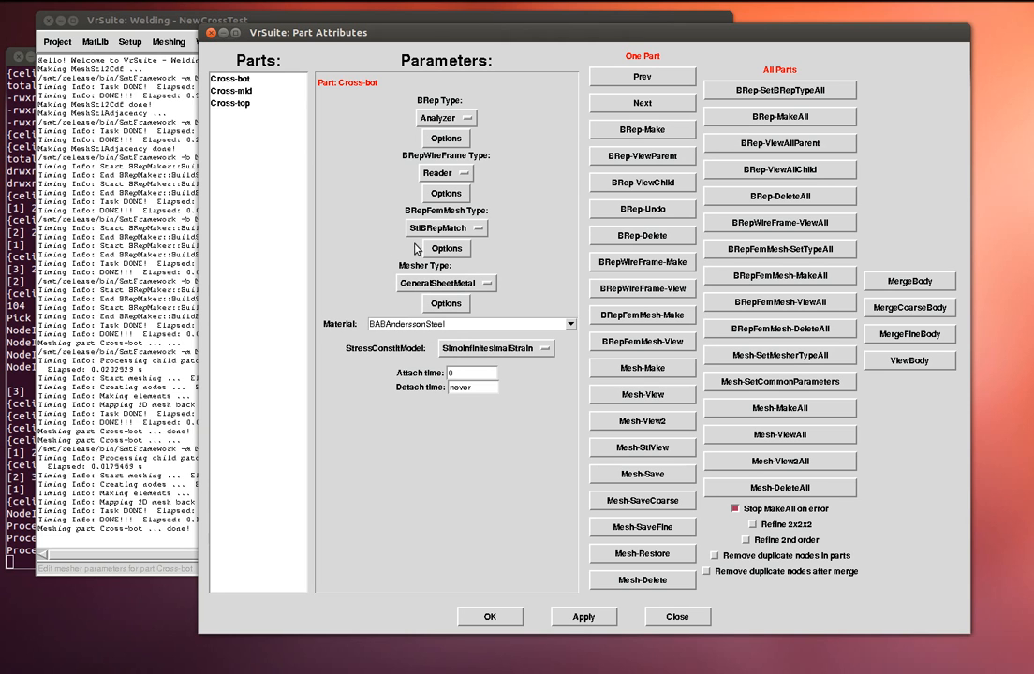
- Generate meshes for the Cross-mid and Cross-top parts
{"action": "left_click", "coordinate": [253, 92]}
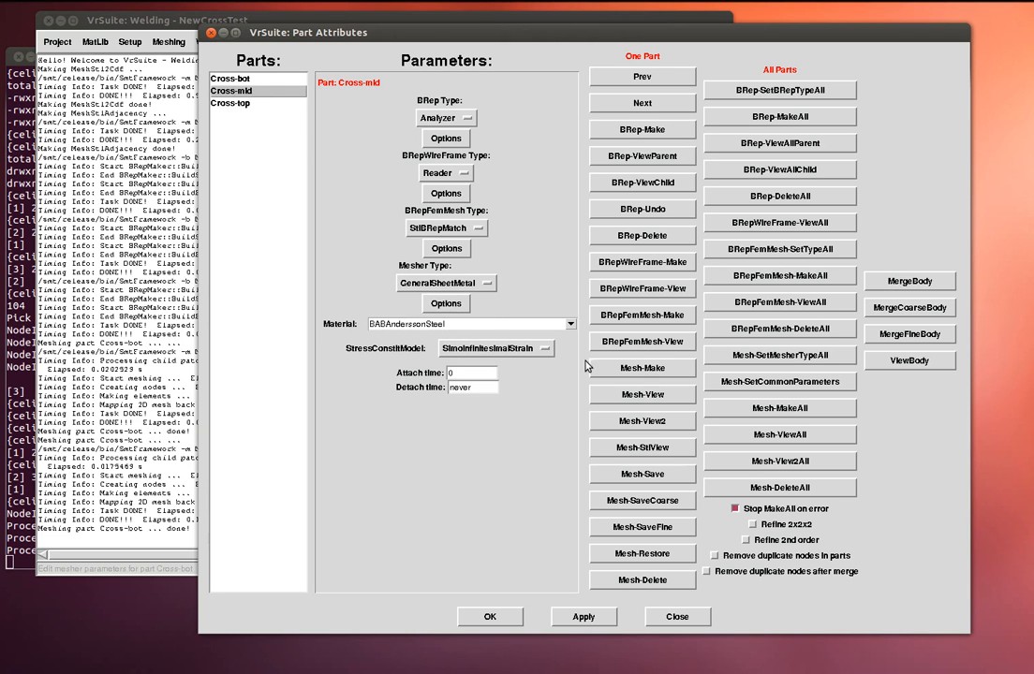
{"action": "left_click", "coordinate": [639, 372]}
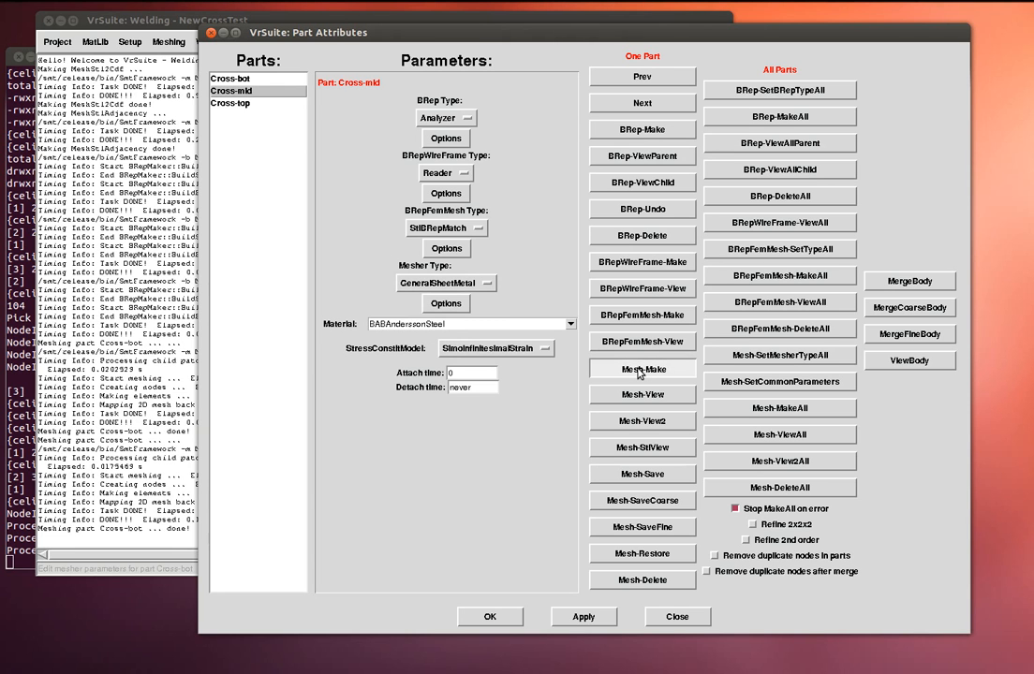
{"action": "left_click", "coordinate": [229, 103]}
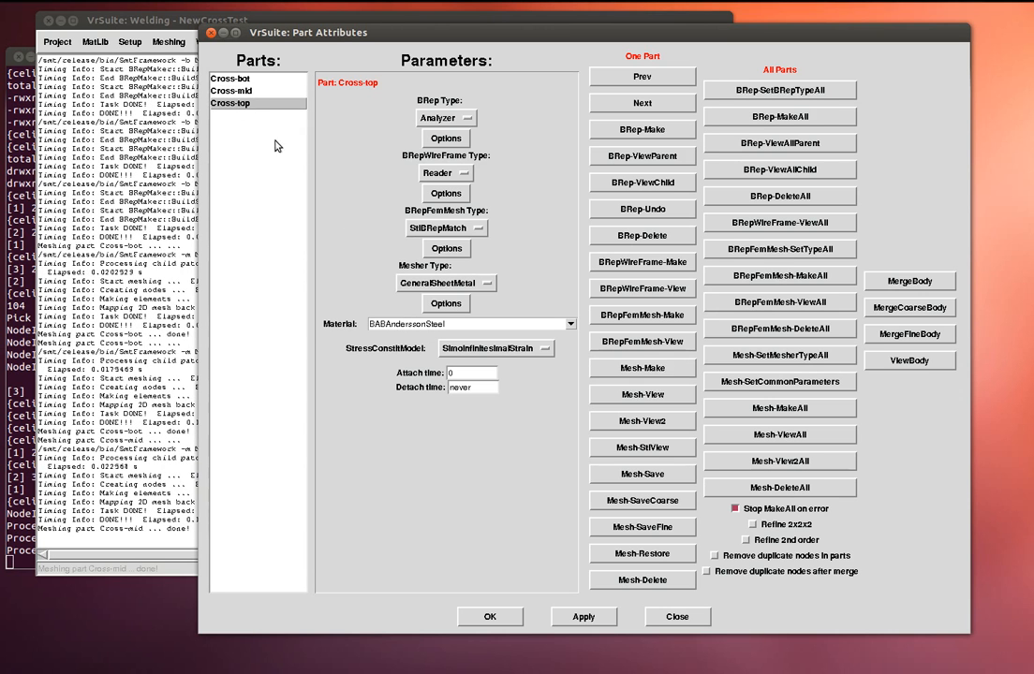
{"action": "left_click", "coordinate": [655, 371]}
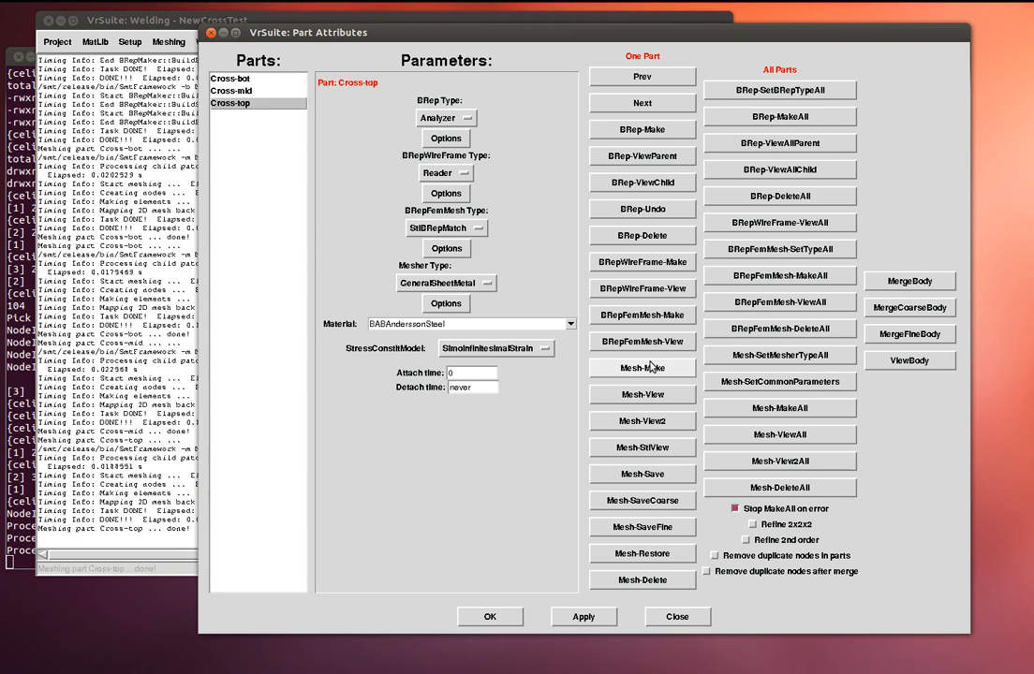
- Preview Cross-top's mesh in VrVisualizer, rotate it, then exit the viewer
{"action": "left_click", "coordinate": [652, 394]}
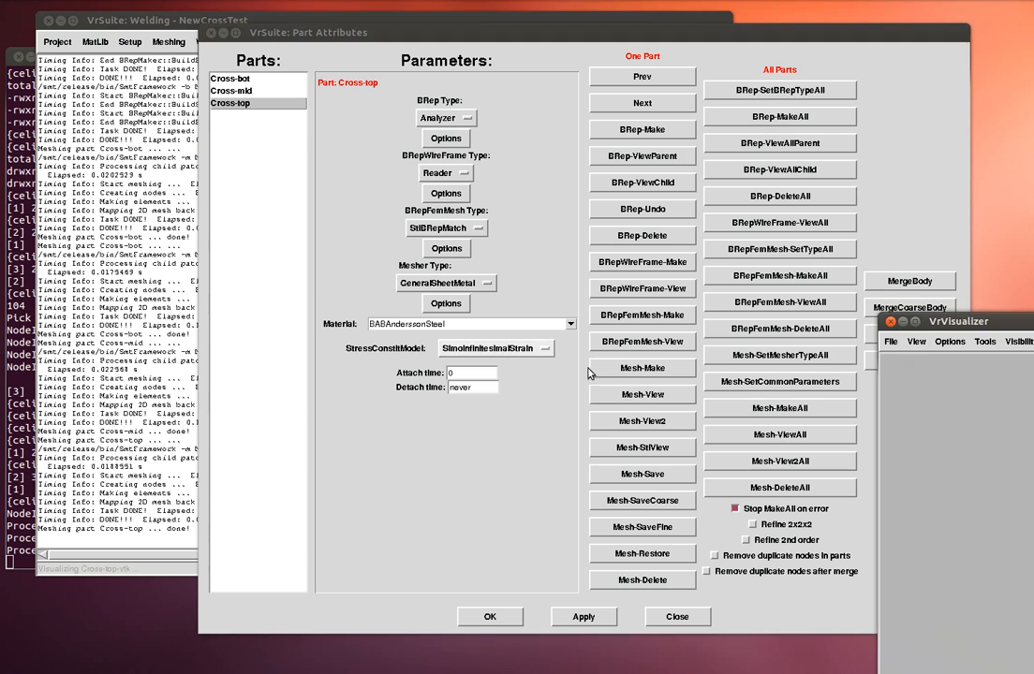
{"action": "left_click_drag", "start_coordinate": [932, 320], "coordinate": [519, 232]}
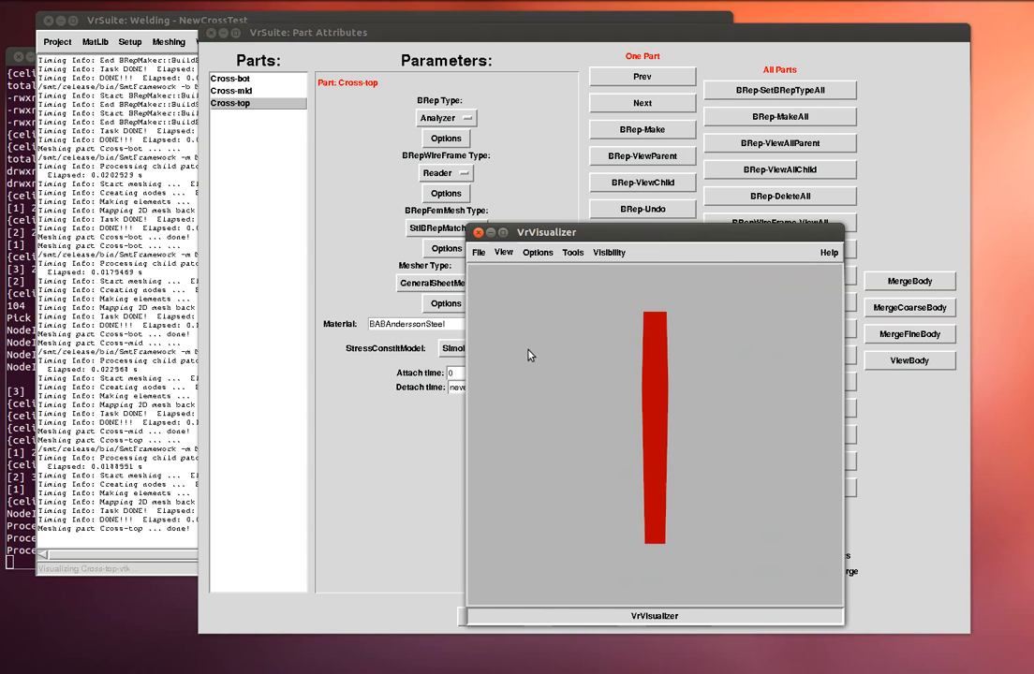
{"action": "left_click_drag", "start_coordinate": [528, 349], "coordinate": [487, 343]}
{"action": "left_click", "coordinate": [478, 252]}
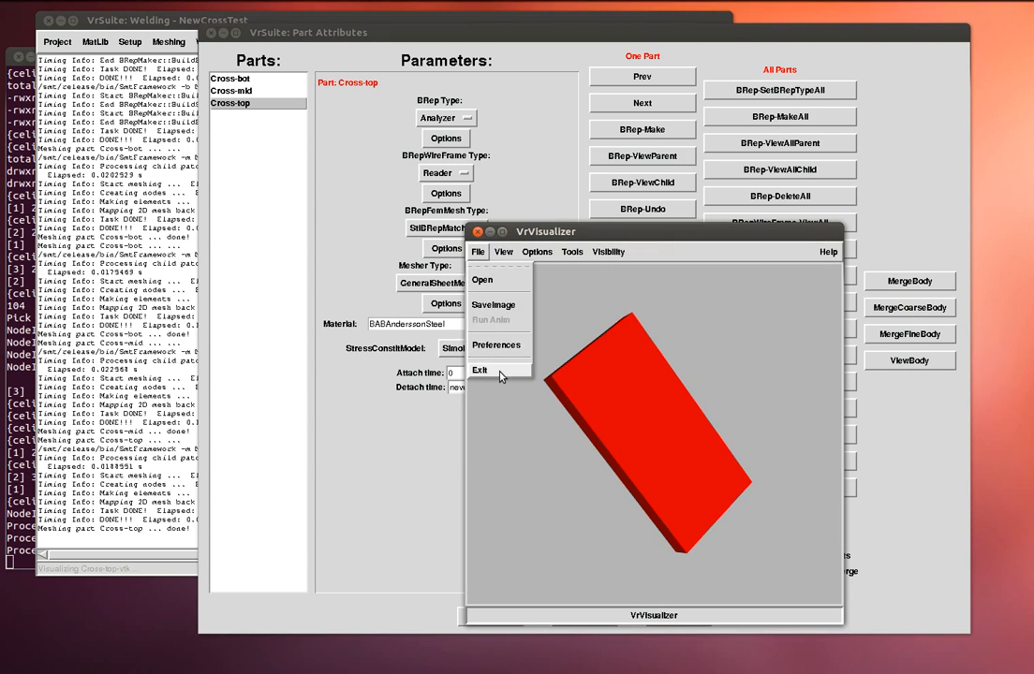
{"action": "left_click", "coordinate": [501, 369]}
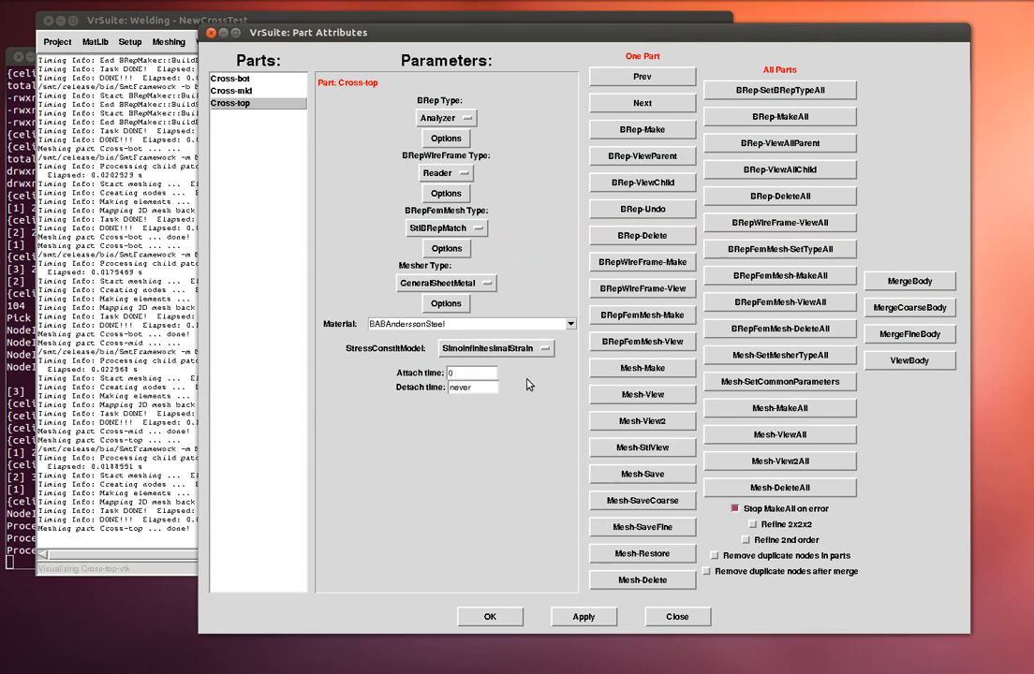
- Merge the three Cross parts into one body mesh and display it in the viewer
{"action": "left_click", "coordinate": [916, 287]}
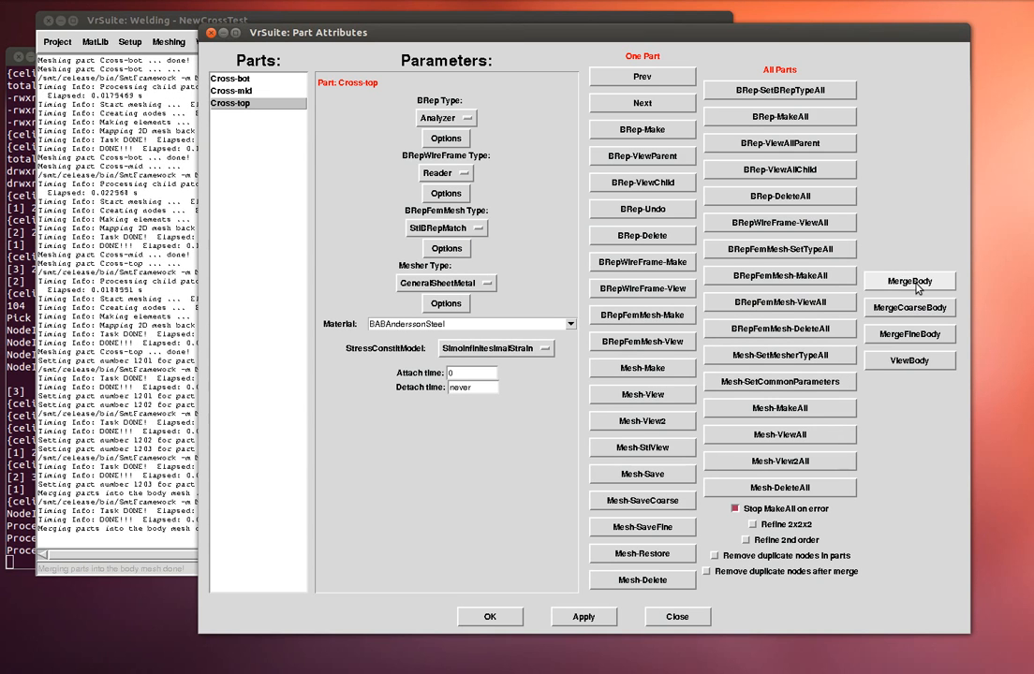
{"action": "left_click", "coordinate": [904, 364]}
{"action": "left_click_drag", "start_coordinate": [909, 317], "coordinate": [476, 151]}
{"action": "left_click_drag", "start_coordinate": [643, 258], "coordinate": [654, 299]}
- Show mesh edges, orbit the body to inspect it, exit the viewer, and select Cross-mid
{"action": "left_click", "coordinate": [446, 171]}
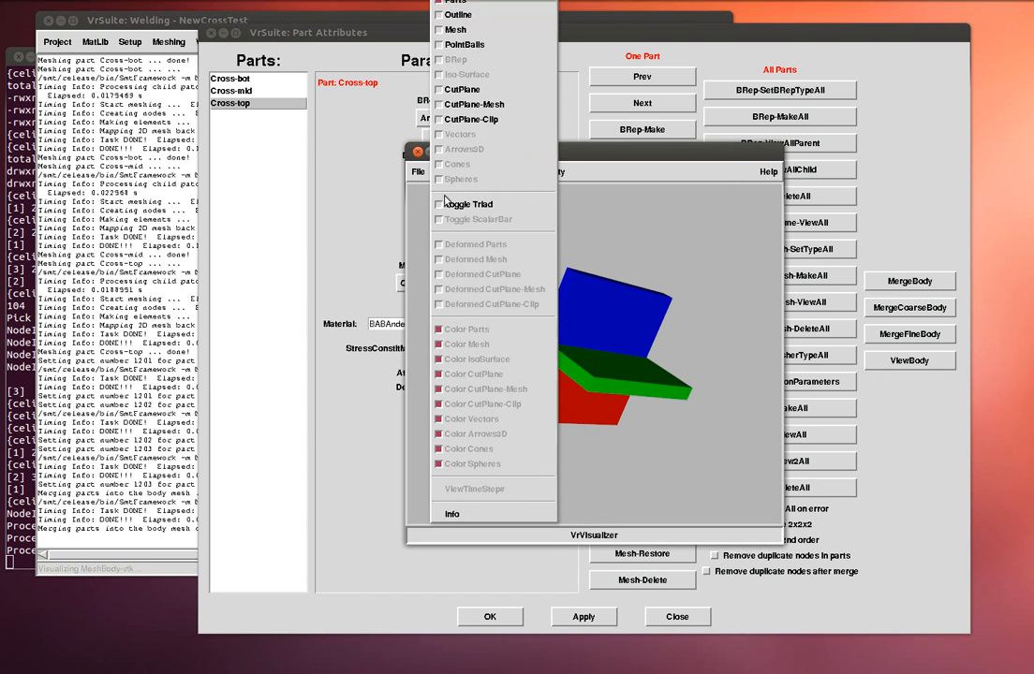
{"action": "left_click", "coordinate": [454, 31]}
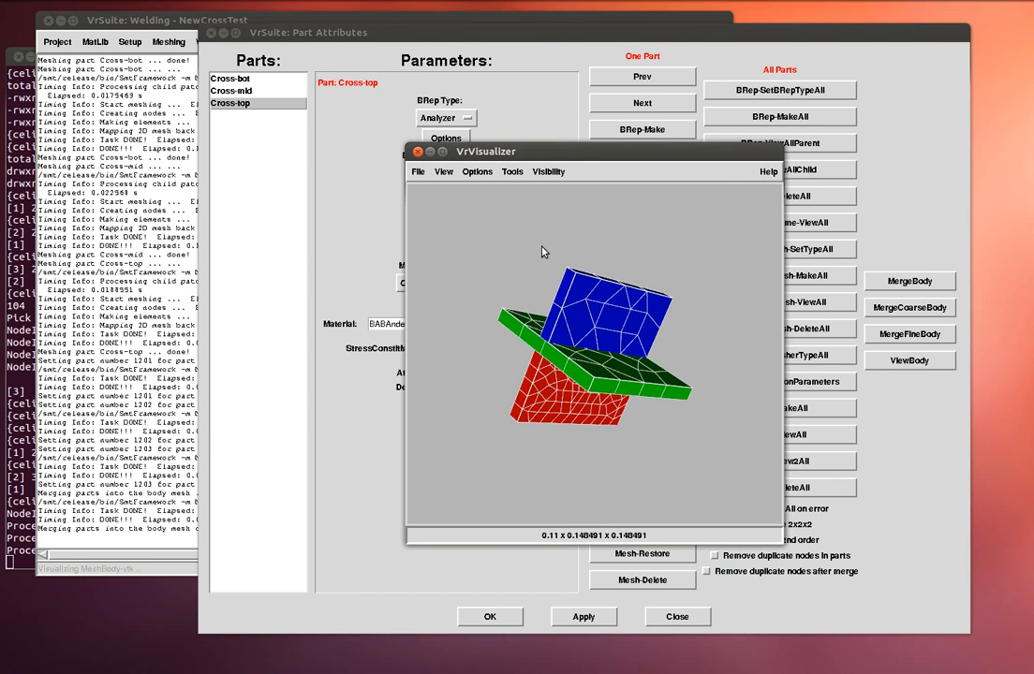
{"action": "left_click_drag", "start_coordinate": [545, 247], "coordinate": [532, 260]}
{"action": "left_click_drag", "start_coordinate": [578, 337], "coordinate": [590, 444]}
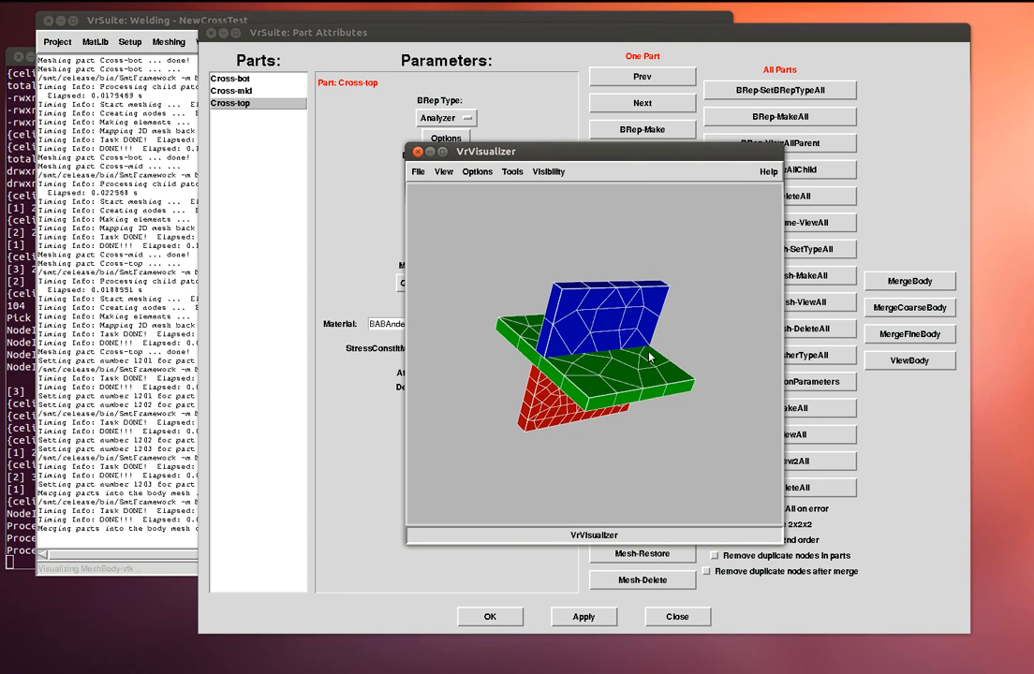
{"action": "left_click", "coordinate": [417, 173]}
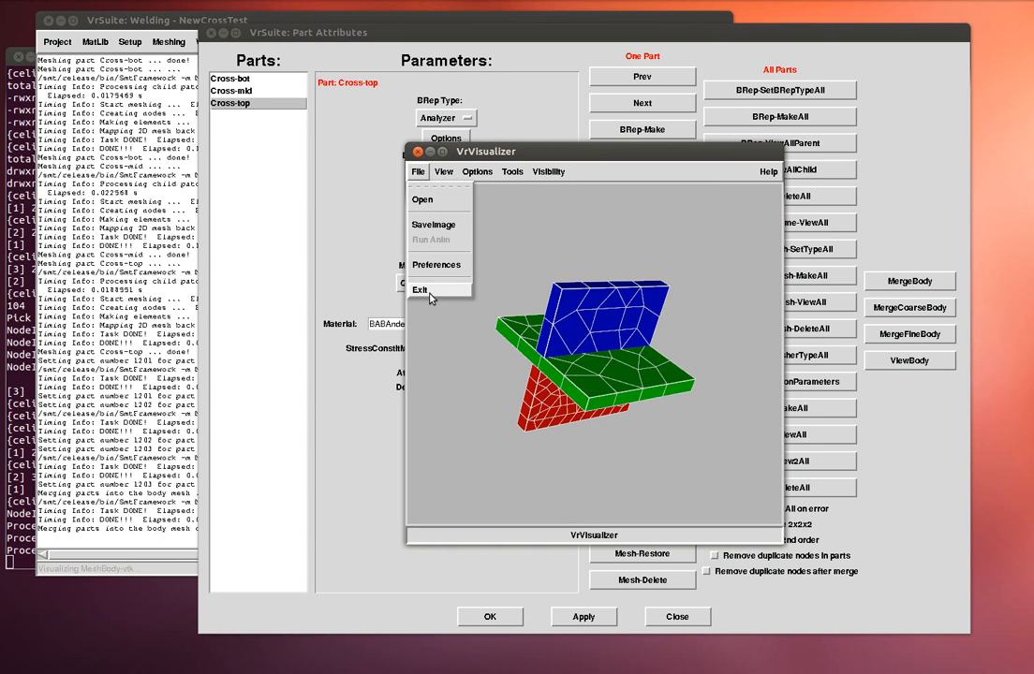
{"action": "left_click", "coordinate": [430, 298]}
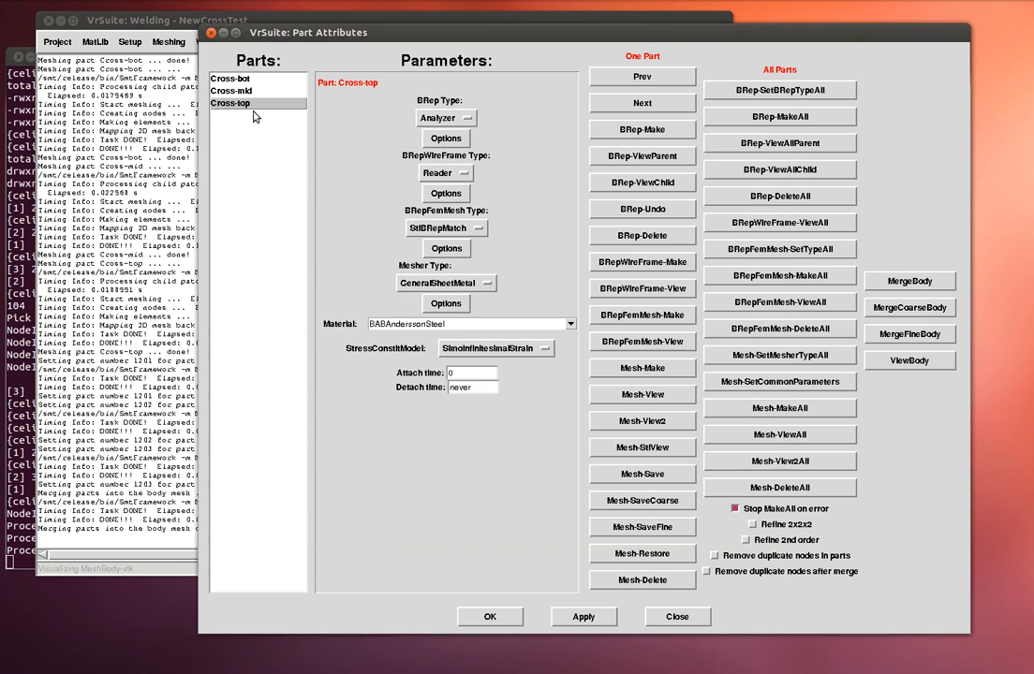
{"action": "left_click", "coordinate": [231, 91]}
- Review Cross-mid's GeneralSheetMetal MaxElementLength and confirm the mesher parameters
{"action": "left_click", "coordinate": [444, 303]}
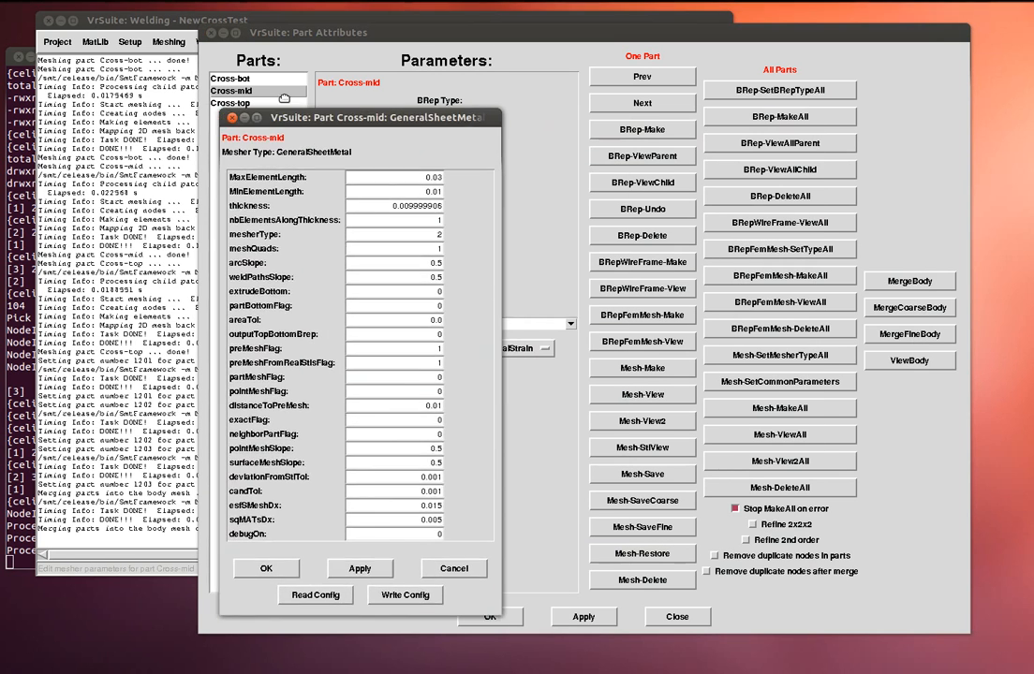
{"action": "left_click_drag", "start_coordinate": [423, 176], "coordinate": [432, 180]}
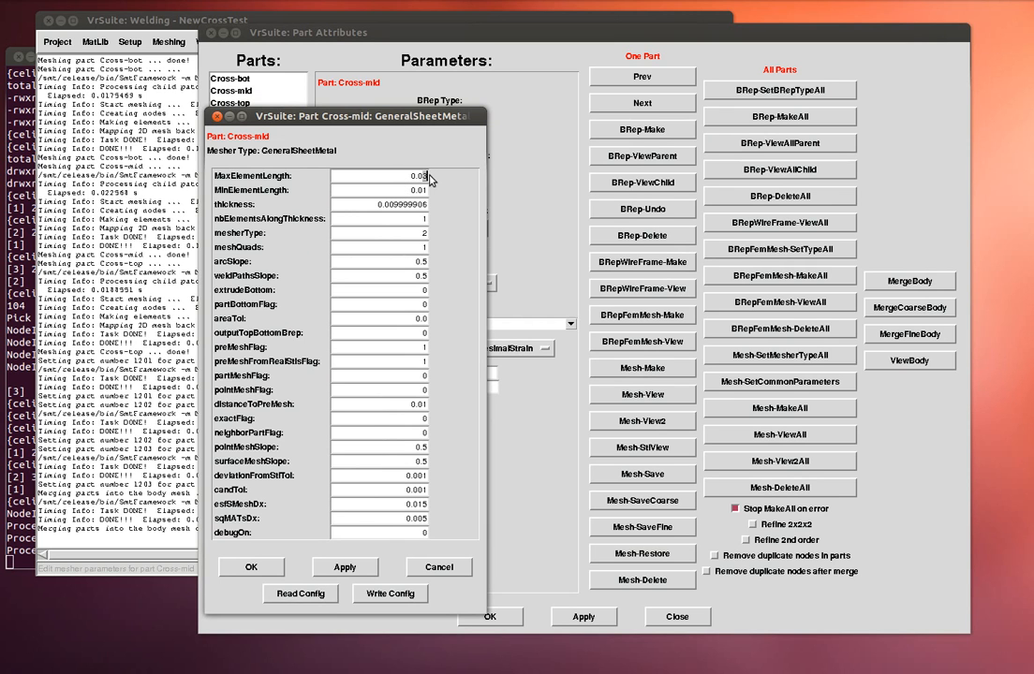
{"action": "left_click", "coordinate": [254, 568]}
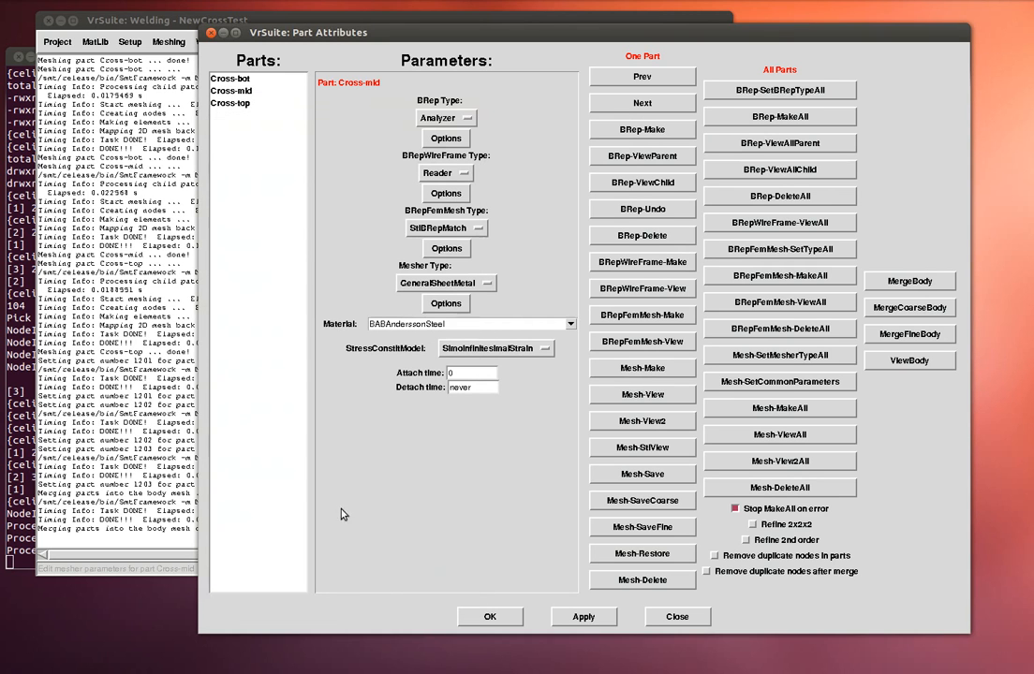
- Remesh Cross-mid, view it with mesh edges shown, then close the viewer
{"action": "left_click", "coordinate": [632, 400]}
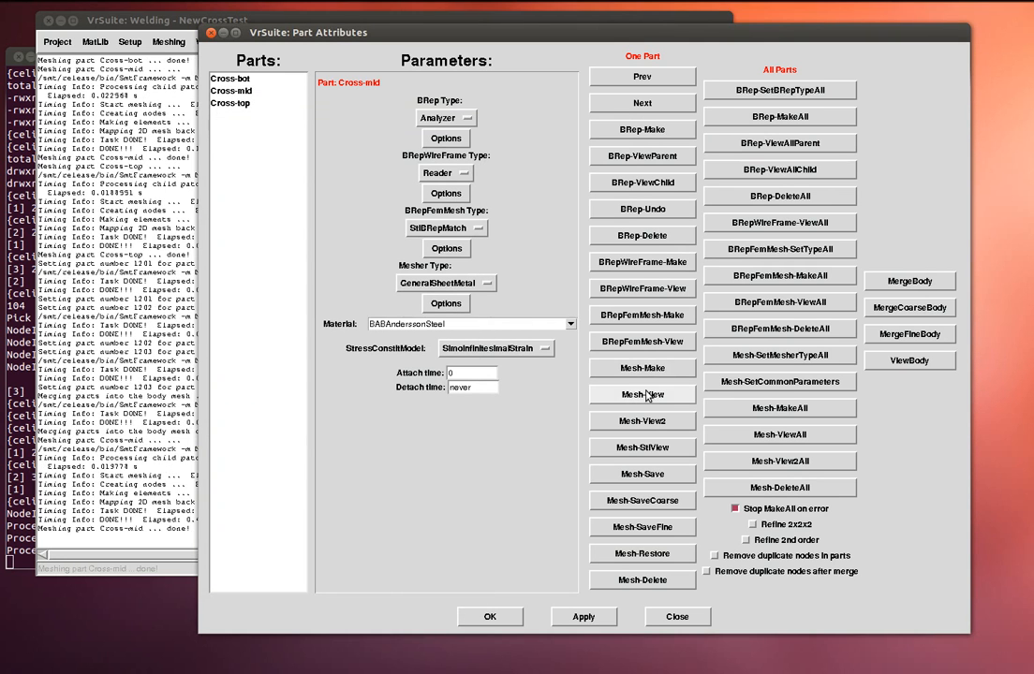
{"action": "left_click_drag", "start_coordinate": [922, 301], "coordinate": [458, 179]}
{"action": "left_click", "coordinate": [444, 188]}
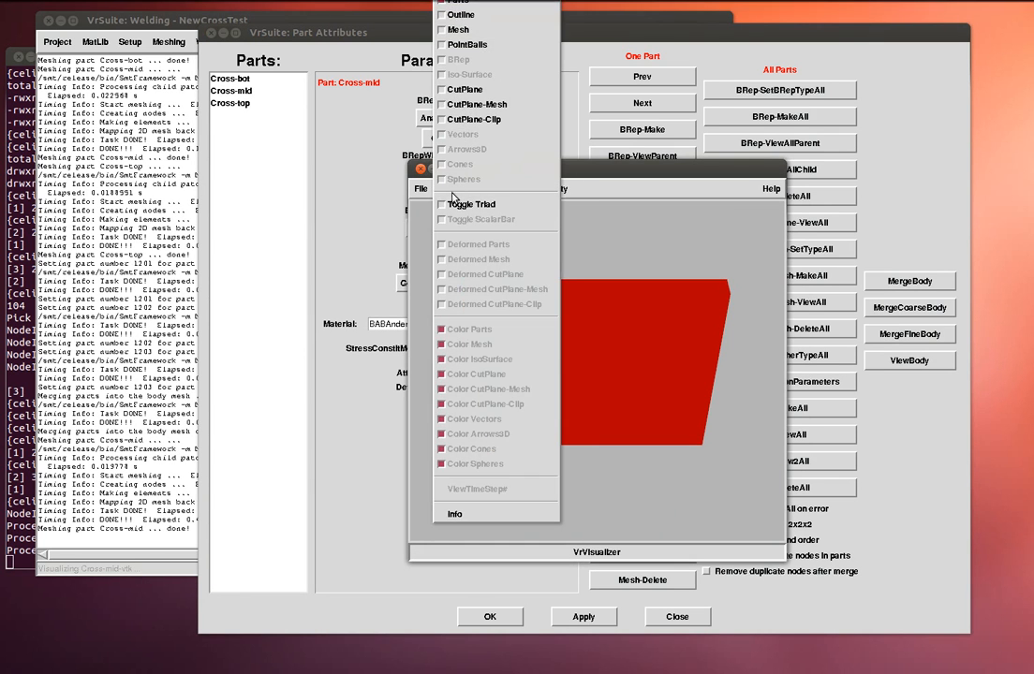
{"action": "left_click", "coordinate": [458, 31]}
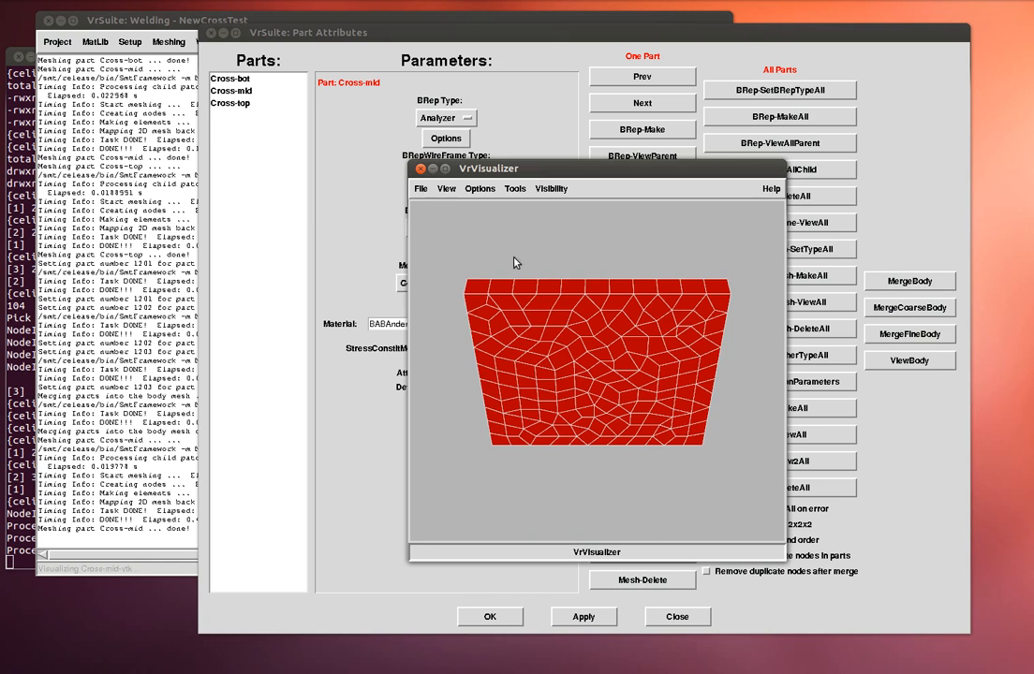
{"action": "left_click", "coordinate": [422, 189]}
{"action": "left_click", "coordinate": [445, 309]}
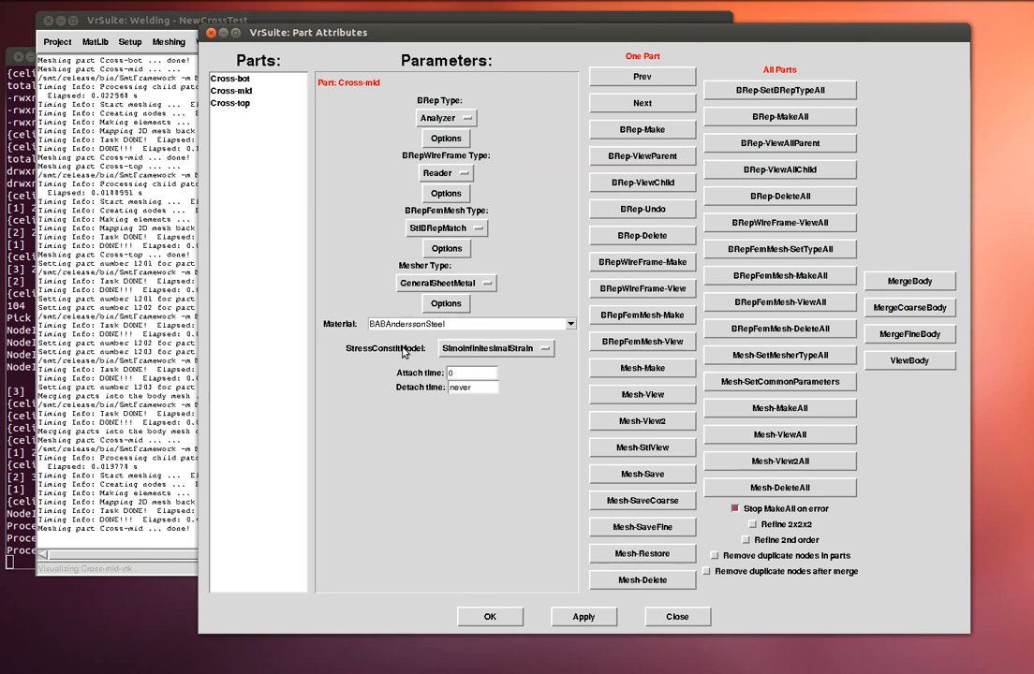
- Keep GeneralSheetMetal, select Cross-top, and review its 0.01 MaxElementLength in the mesher parameters
{"action": "left_click_drag", "start_coordinate": [273, 31], "coordinate": [357, 48]}
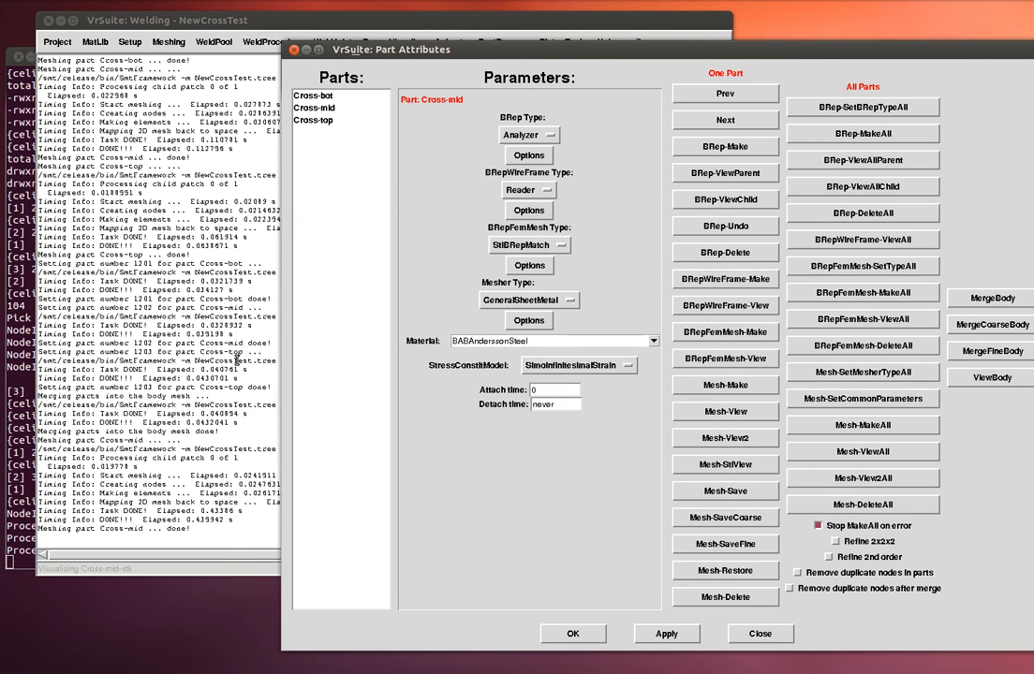
{"action": "left_click", "coordinate": [491, 300]}
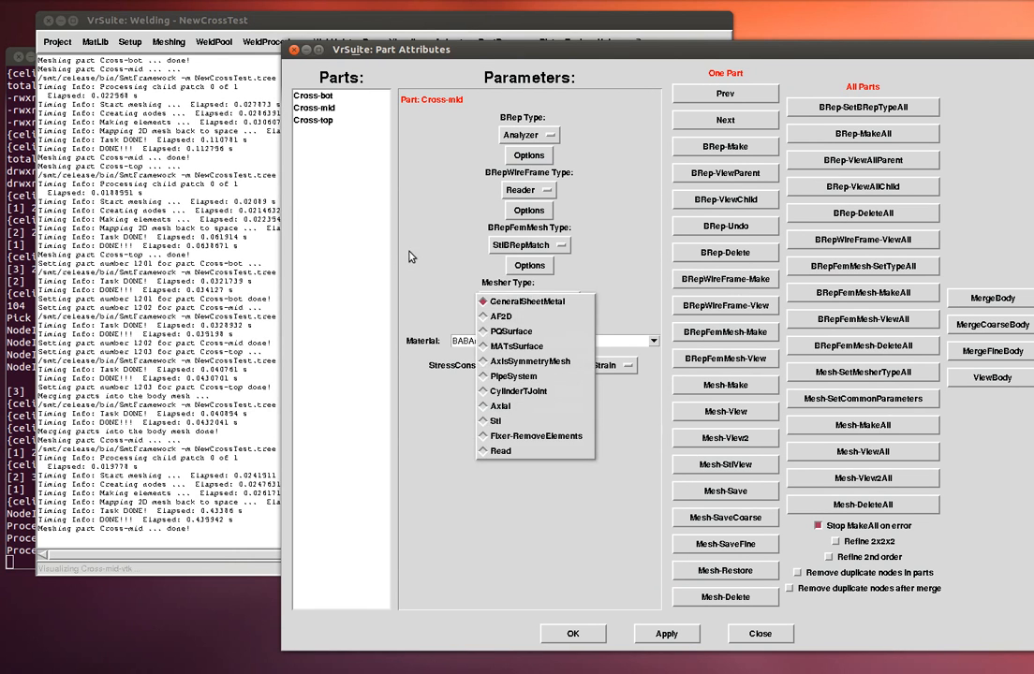
{"action": "left_click", "coordinate": [336, 124]}
{"action": "left_click", "coordinate": [336, 123]}
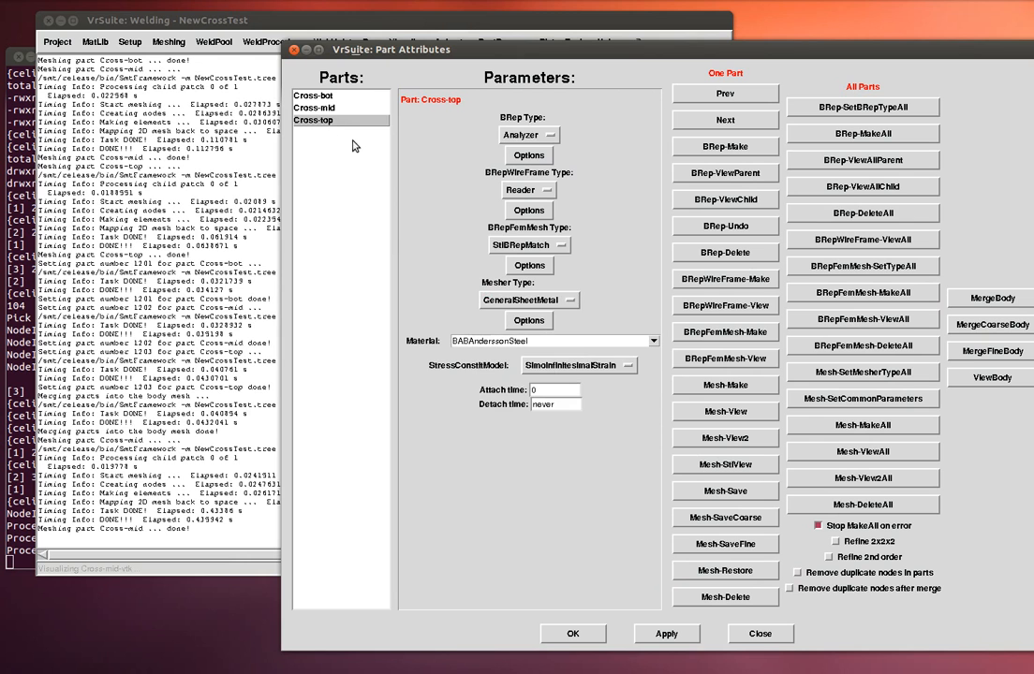
{"action": "left_click", "coordinate": [526, 320]}
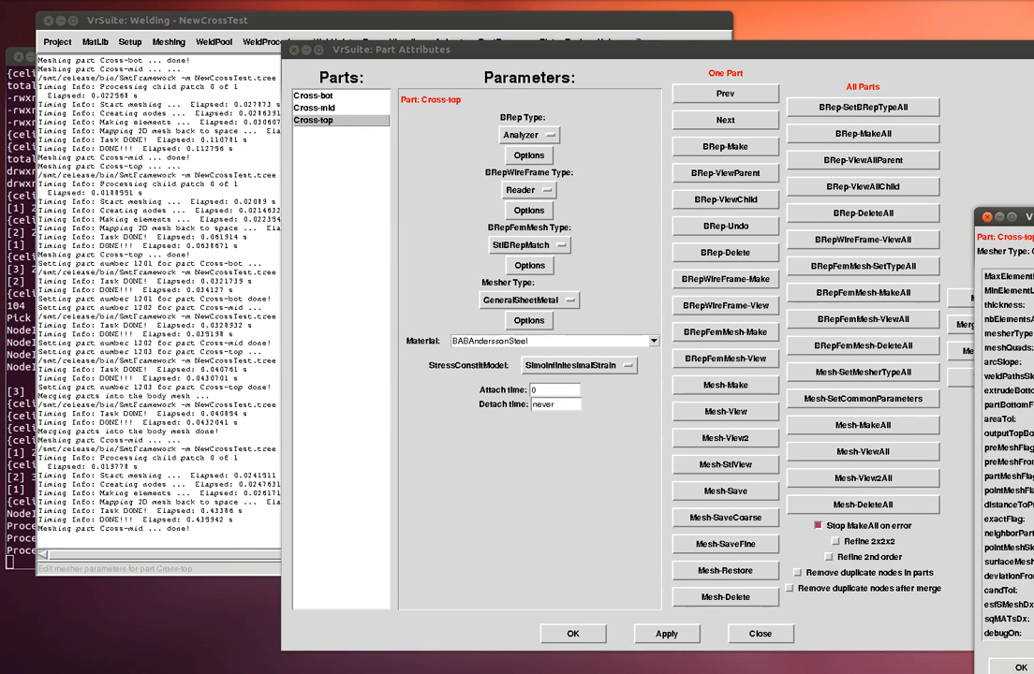
{"action": "left_click_drag", "start_coordinate": [1029, 223], "coordinate": [421, 143]}
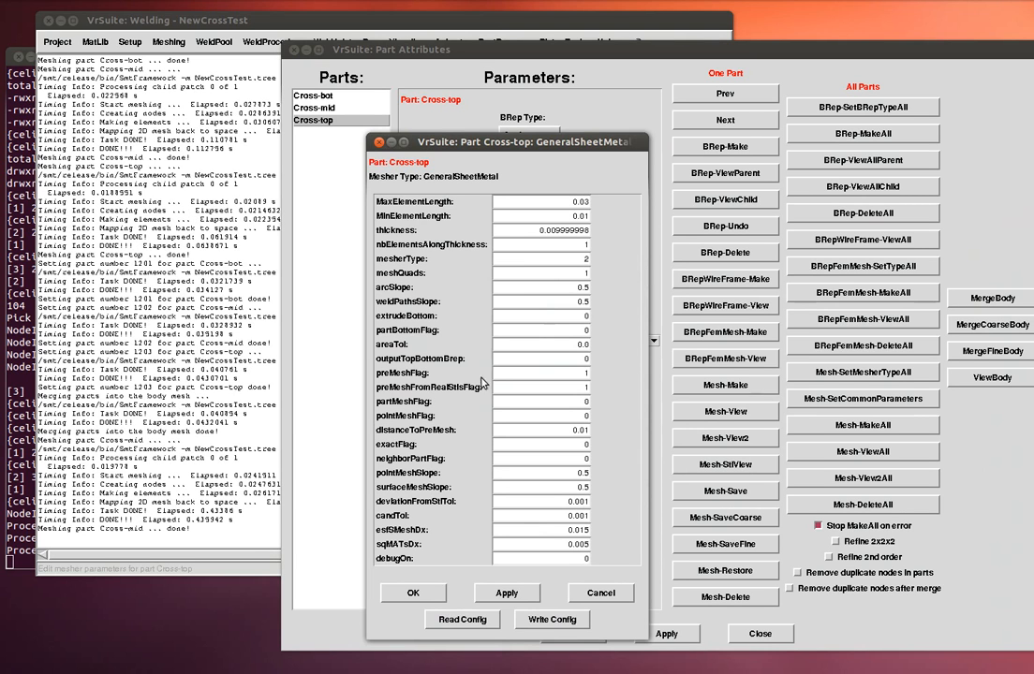
{"action": "left_click", "coordinate": [587, 201]}
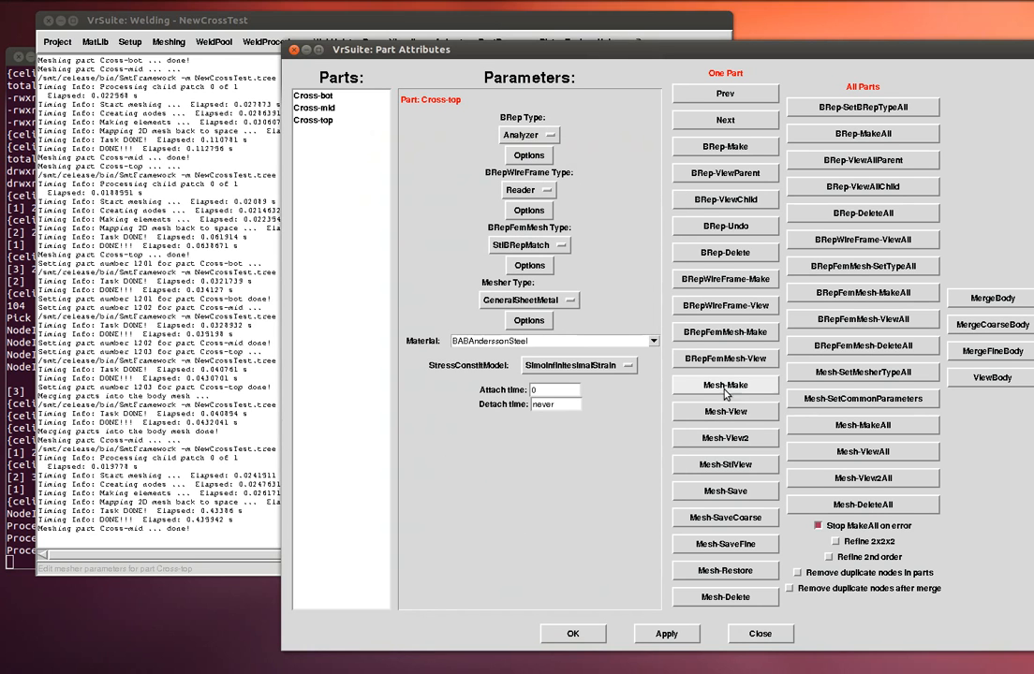
- Remesh Cross-top, view its face with mesh edges shown, then close the viewer
{"action": "left_click", "coordinate": [678, 386]}
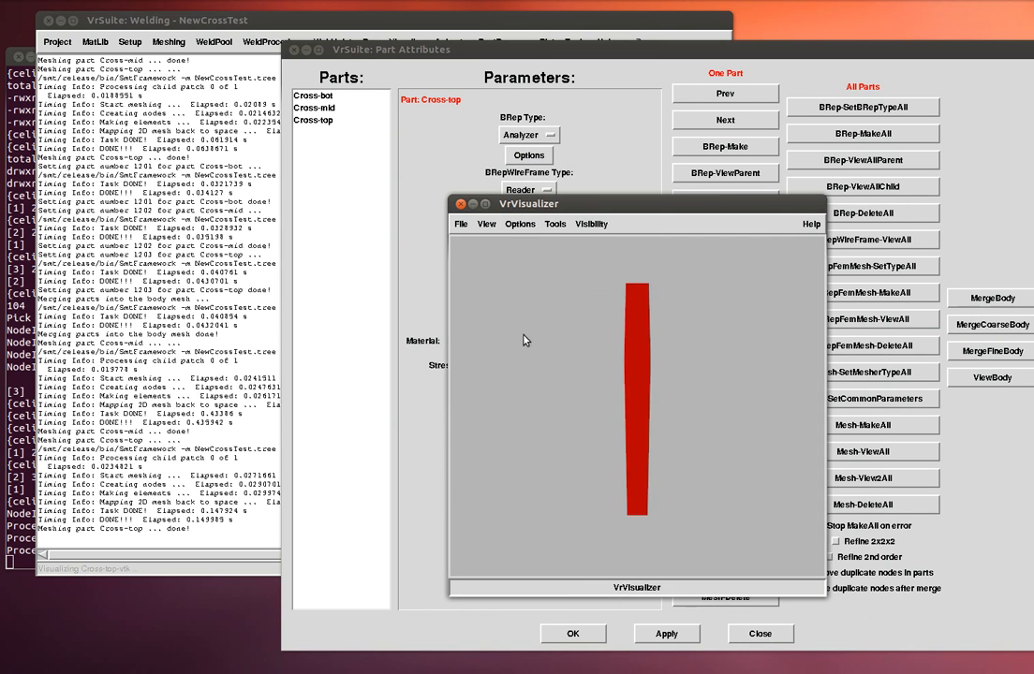
{"action": "left_click_drag", "start_coordinate": [523, 335], "coordinate": [482, 298]}
{"action": "left_click", "coordinate": [492, 225]}
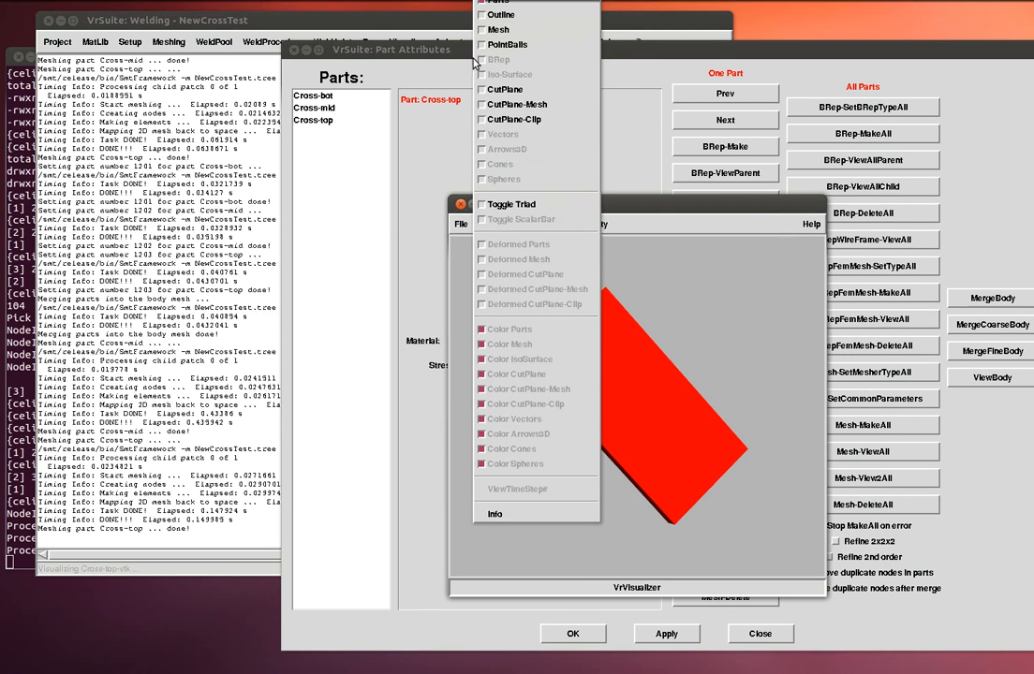
{"action": "left_click", "coordinate": [483, 29]}
{"action": "left_click", "coordinate": [461, 223]}
{"action": "left_click", "coordinate": [464, 341]}
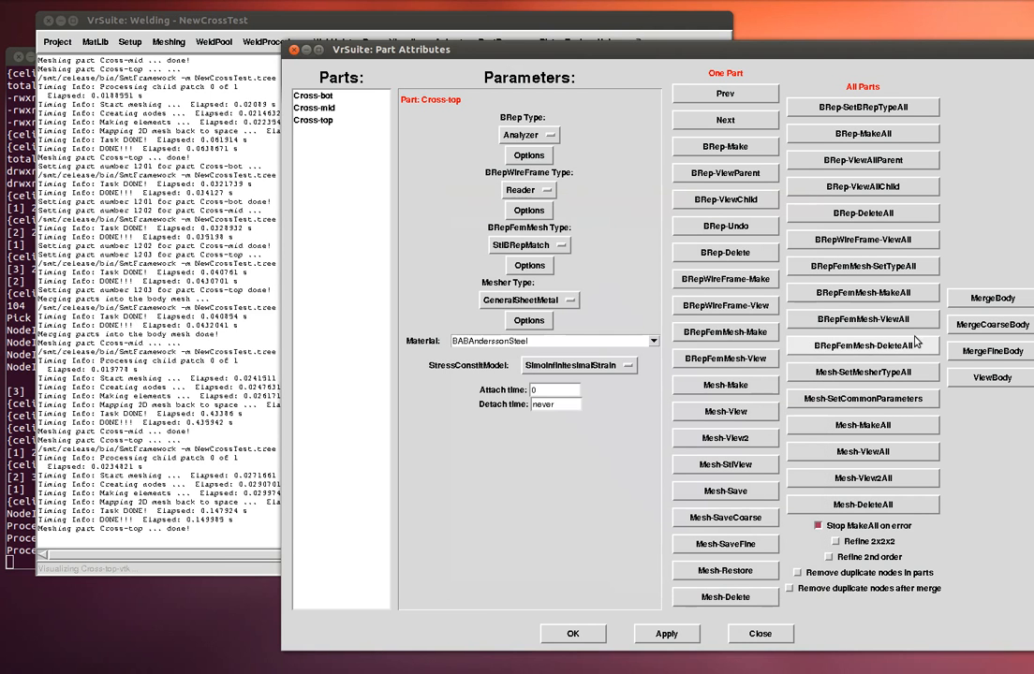
- Re-merge the three refined parts into one body and display it with mesh edges
{"action": "left_click", "coordinate": [992, 298]}
{"action": "left_click", "coordinate": [992, 378]}
{"action": "left_click_drag", "start_coordinate": [1027, 330], "coordinate": [294, 176]}
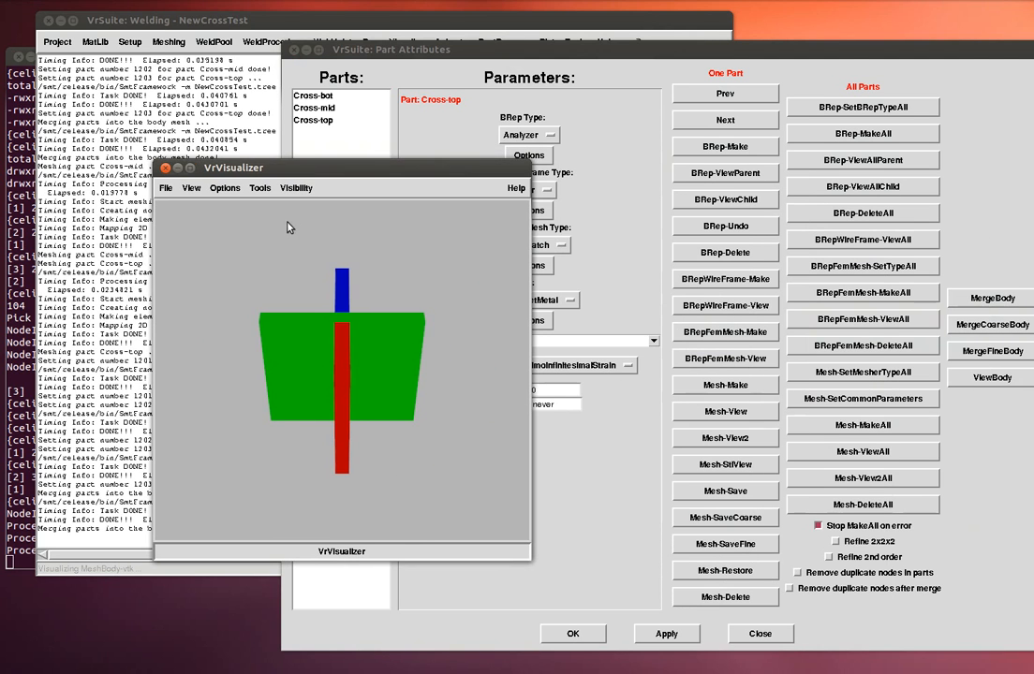
{"action": "left_click", "coordinate": [192, 188]}
{"action": "left_click", "coordinate": [201, 29]}
- Orbit the body to show all three parts, then close the viewer and Part Attributes
{"action": "left_click_drag", "start_coordinate": [384, 289], "coordinate": [353, 327]}
{"action": "left_click_drag", "start_coordinate": [399, 294], "coordinate": [399, 322]}
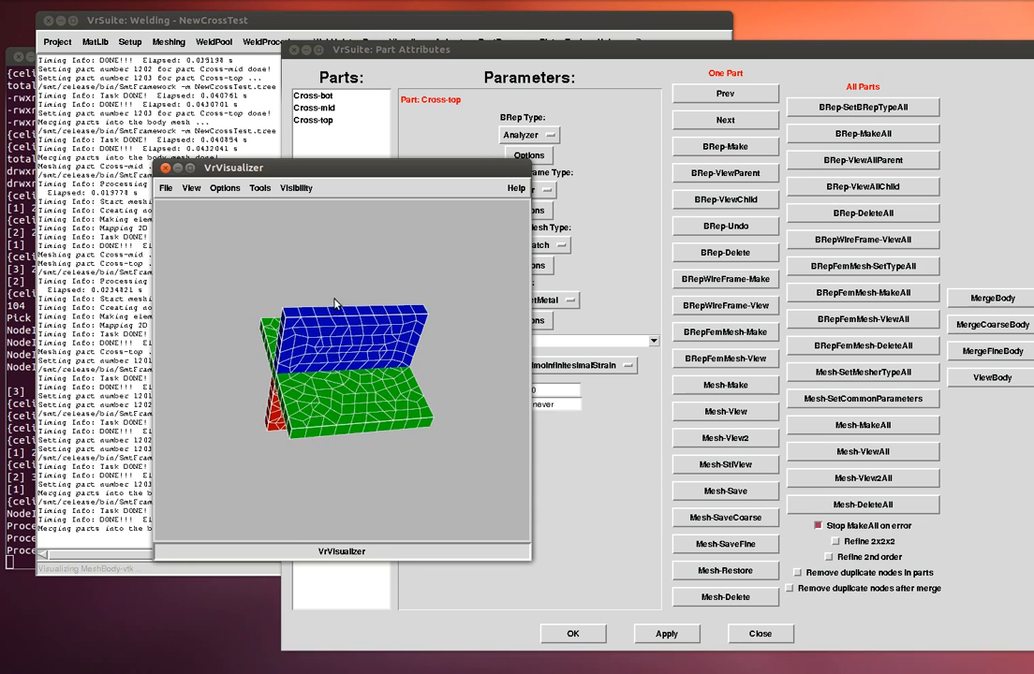
{"action": "left_click_drag", "start_coordinate": [335, 303], "coordinate": [327, 288]}
{"action": "left_click_drag", "start_coordinate": [395, 293], "coordinate": [423, 310]}
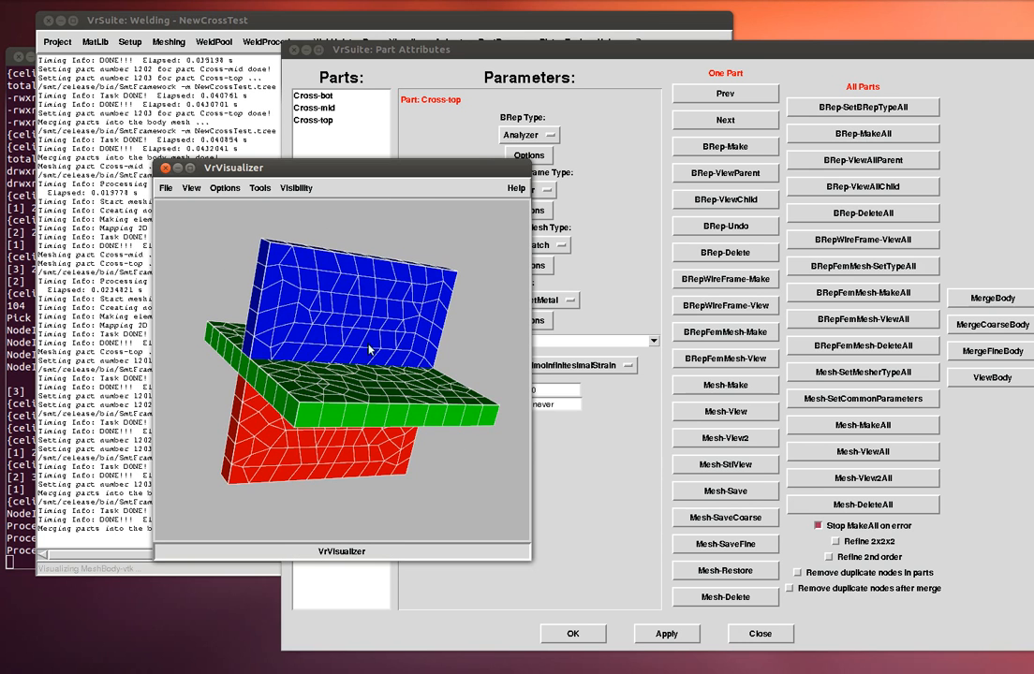
{"action": "left_click", "coordinate": [166, 189]}
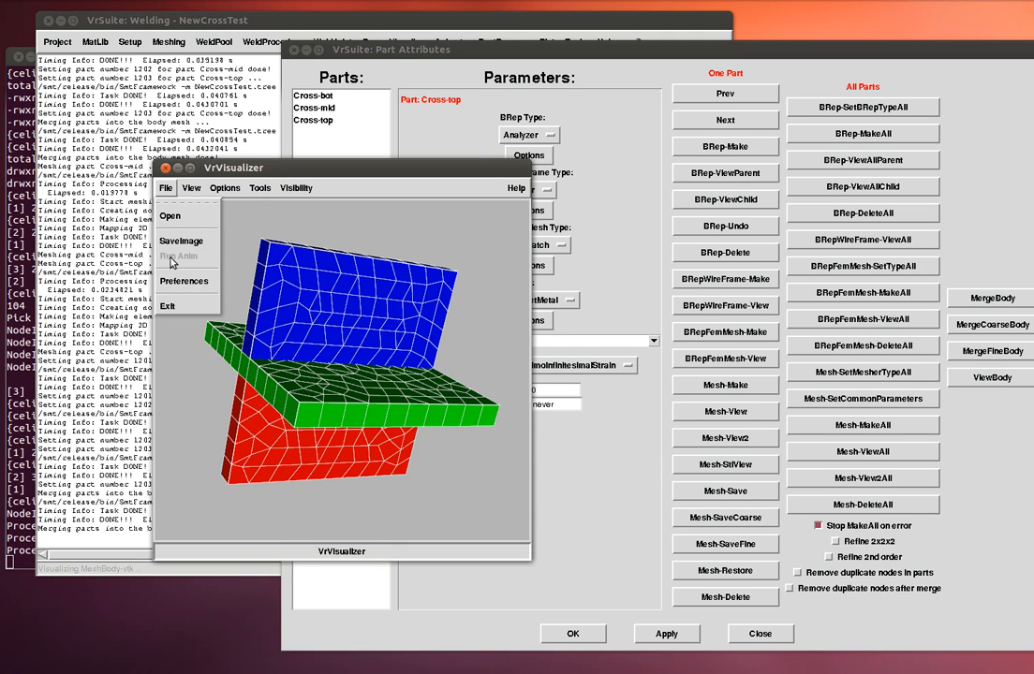
{"action": "left_click", "coordinate": [169, 306]}
{"action": "left_click", "coordinate": [578, 631]}
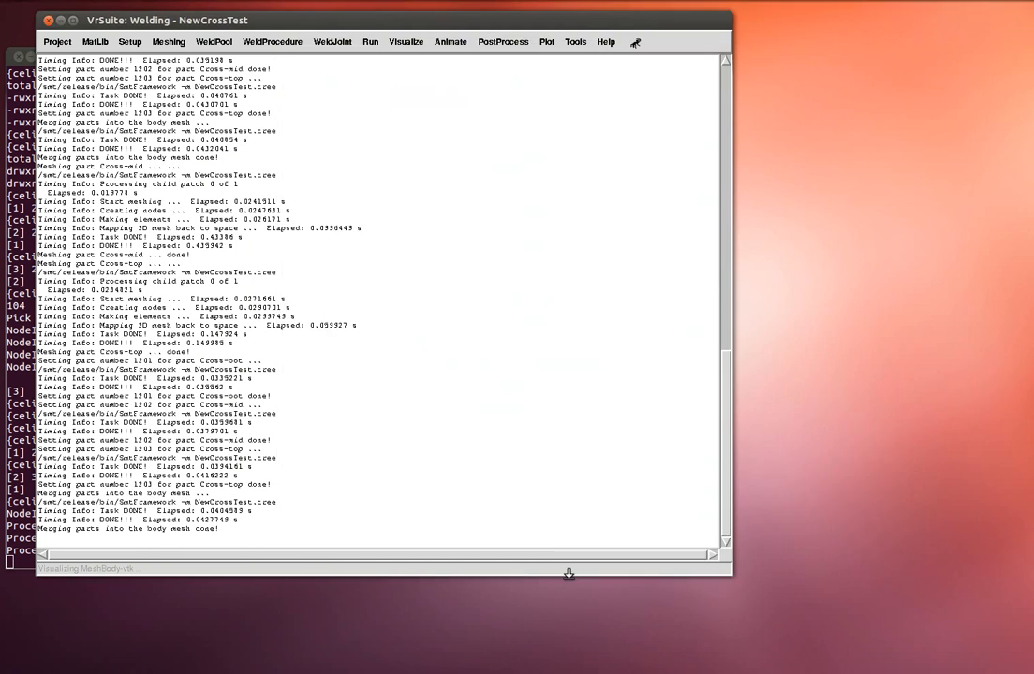